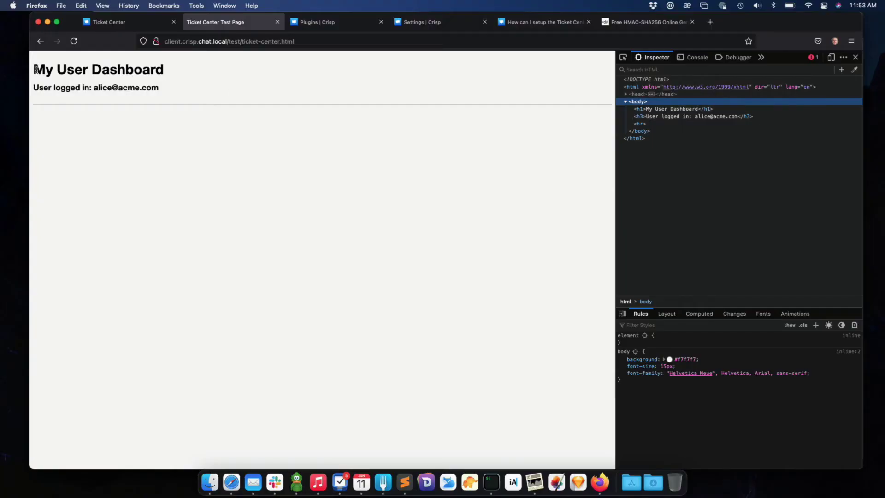
Select the test site's domain in the test dashboard's address bar.
{"action": "left_click_drag", "start_coordinate": [36, 69], "coordinate": [170, 89]}
{"action": "left_click", "coordinate": [65, 73]}
{"action": "left_click", "coordinate": [338, 26]}
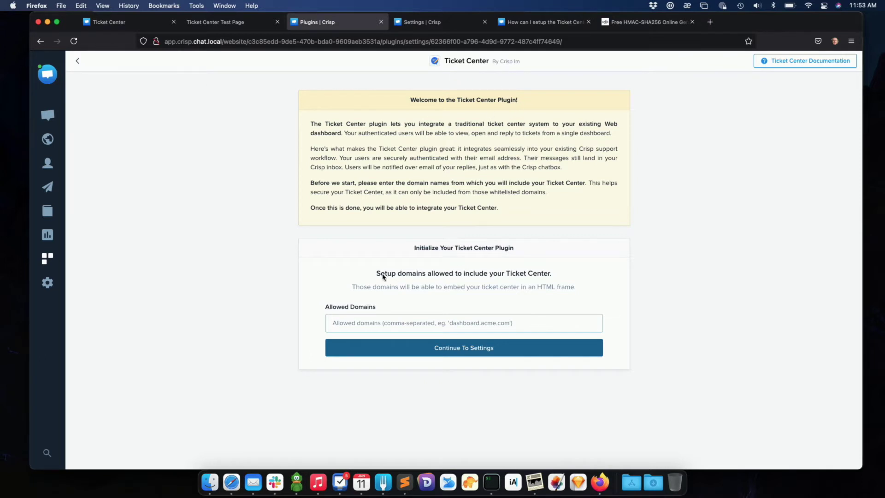
{"action": "left_click", "coordinate": [240, 24]}
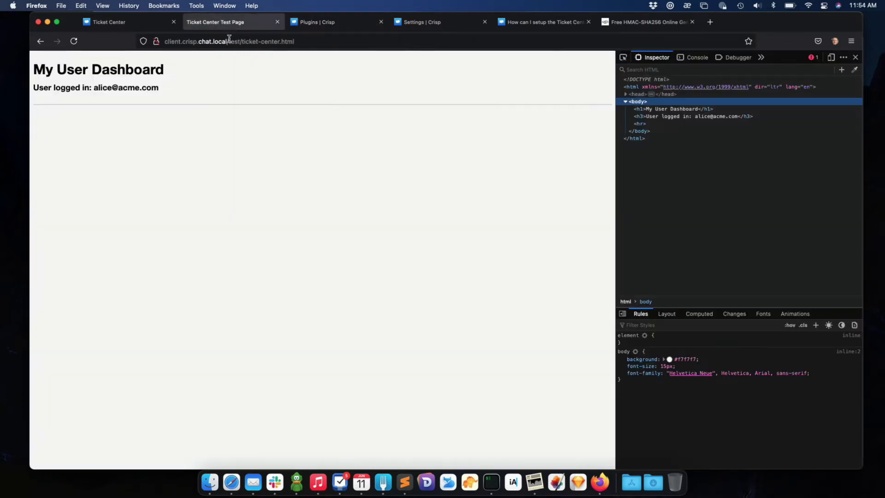
{"action": "left_click_drag", "start_coordinate": [226, 42], "coordinate": [167, 38]}
{"action": "key", "text": "super+c"}
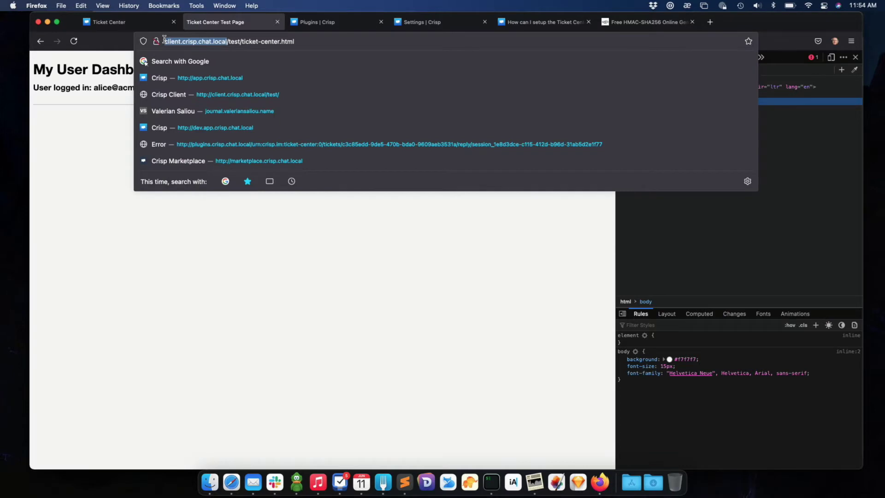
{"action": "left_click", "coordinate": [321, 24]}
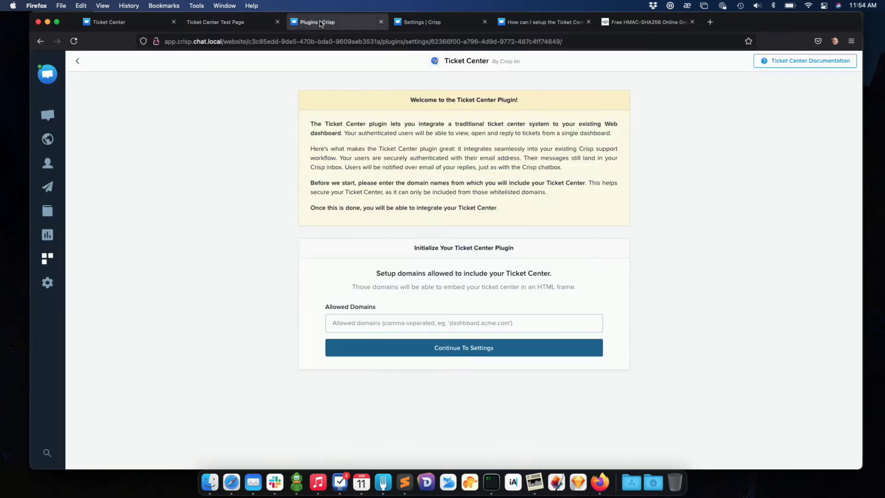
{"action": "left_click", "coordinate": [386, 318]}
{"action": "key", "text": "super+v"}
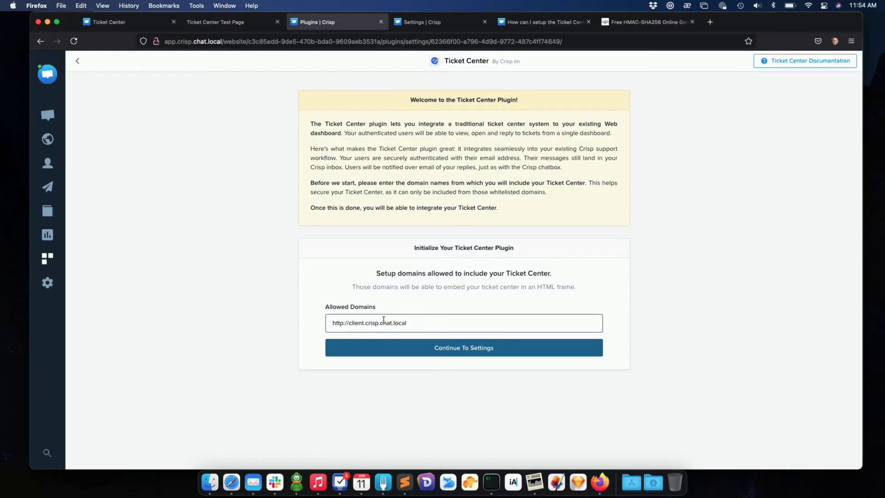
{"action": "left_click_drag", "start_coordinate": [349, 324], "coordinate": [332, 323]}
{"action": "key", "text": "BackSpace"}
{"action": "left_click", "coordinate": [347, 337]}
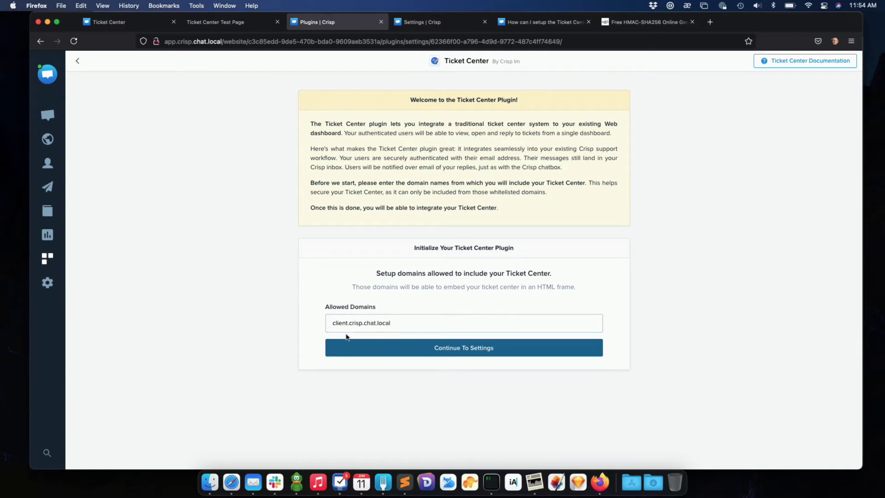
{"action": "left_click", "coordinate": [447, 353]}
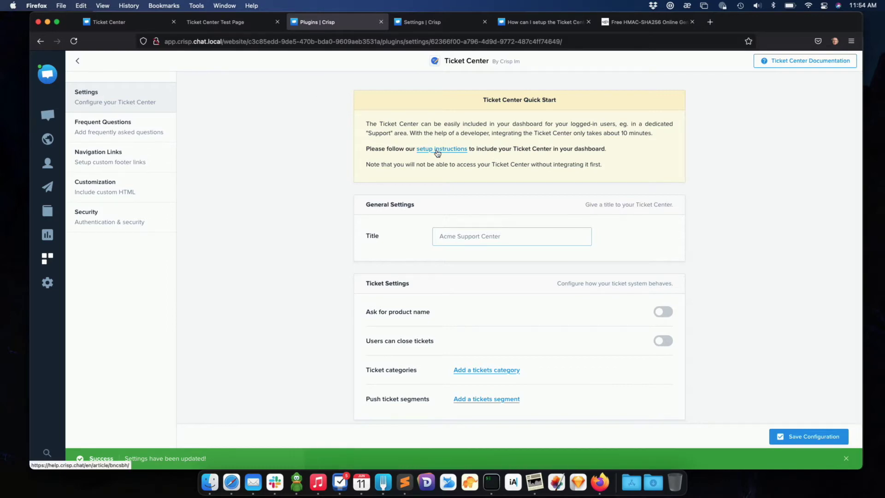
Open the Ticket Center setup instructions article and select its iframe embed code.
{"action": "left_click", "coordinate": [532, 29]}
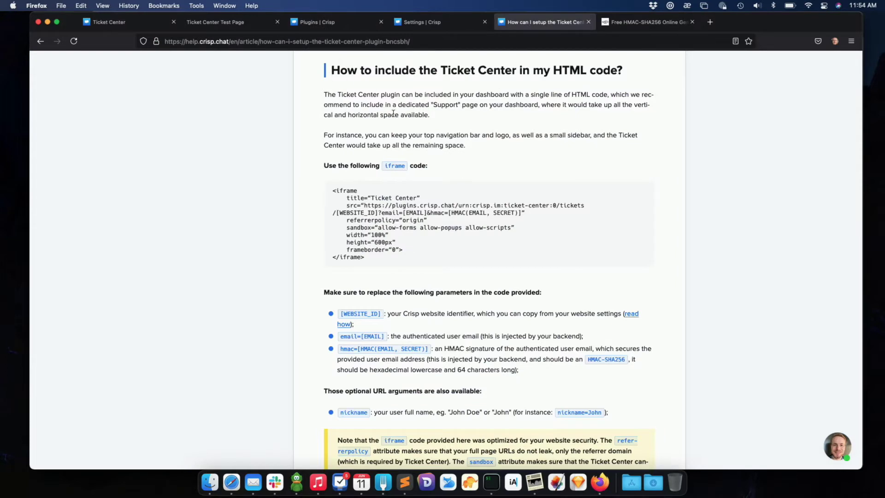
{"action": "left_click_drag", "start_coordinate": [332, 191], "coordinate": [380, 268]}
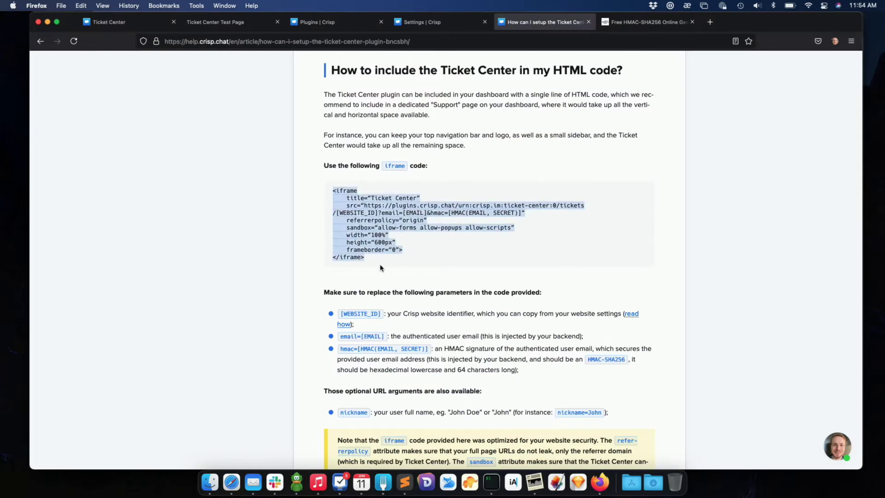
{"action": "left_click", "coordinate": [381, 268]}
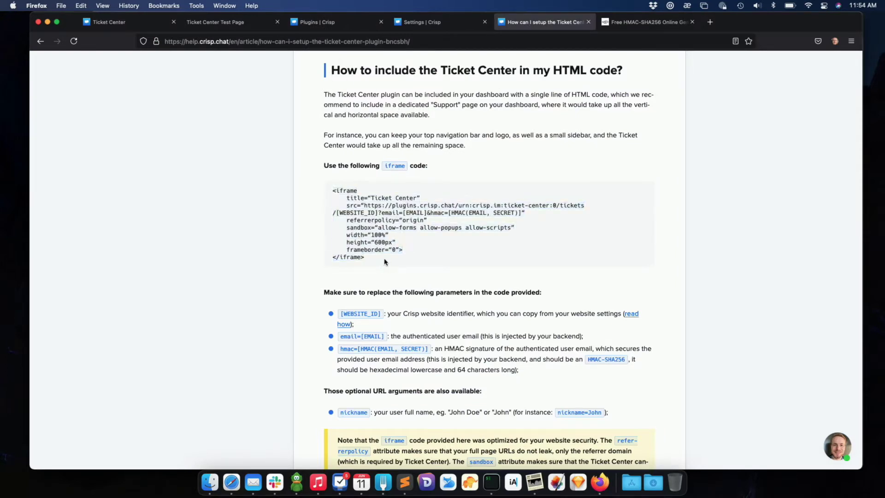
{"action": "left_click_drag", "start_coordinate": [385, 261], "coordinate": [310, 176]}
Return to the test dashboard page and bring the code editor forward.
{"action": "left_click", "coordinate": [378, 228]}
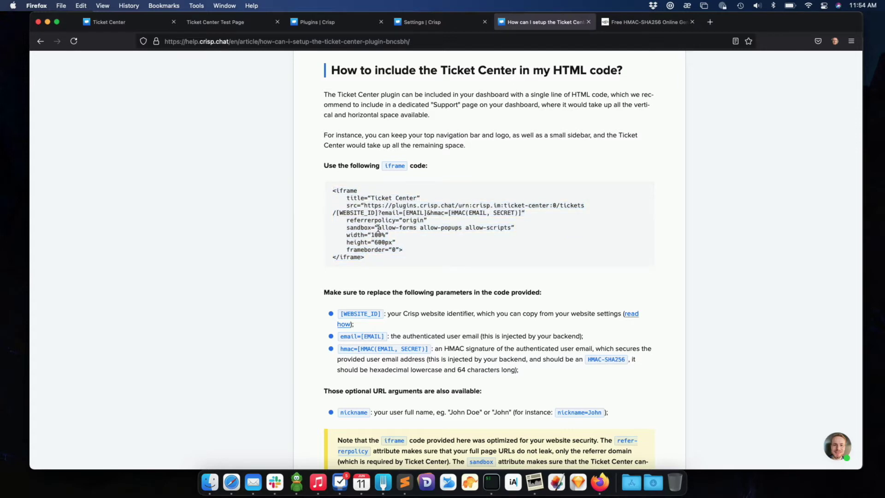
{"action": "left_click", "coordinate": [219, 24]}
{"action": "left_click", "coordinate": [71, 140]}
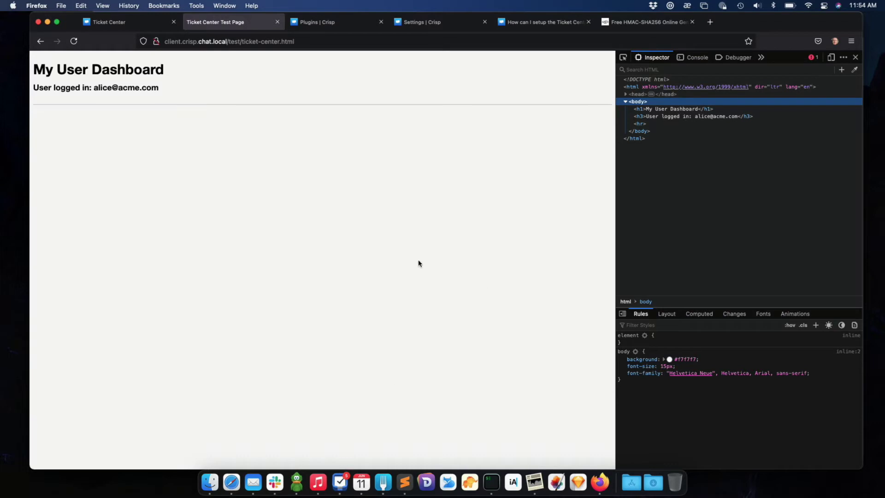
{"action": "left_click", "coordinate": [405, 481]}
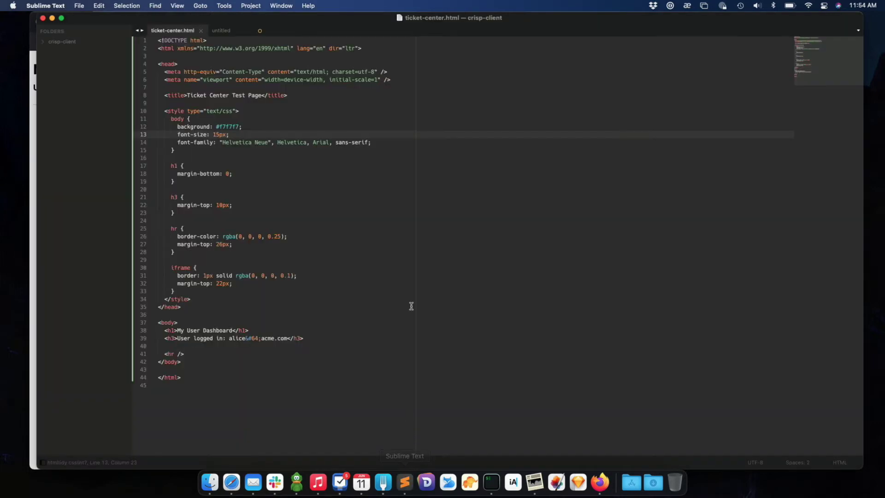
Highlight the website ID in the iframe snippet, then copy Crisp's Website ID from website settings.
{"action": "left_click", "coordinate": [231, 31]}
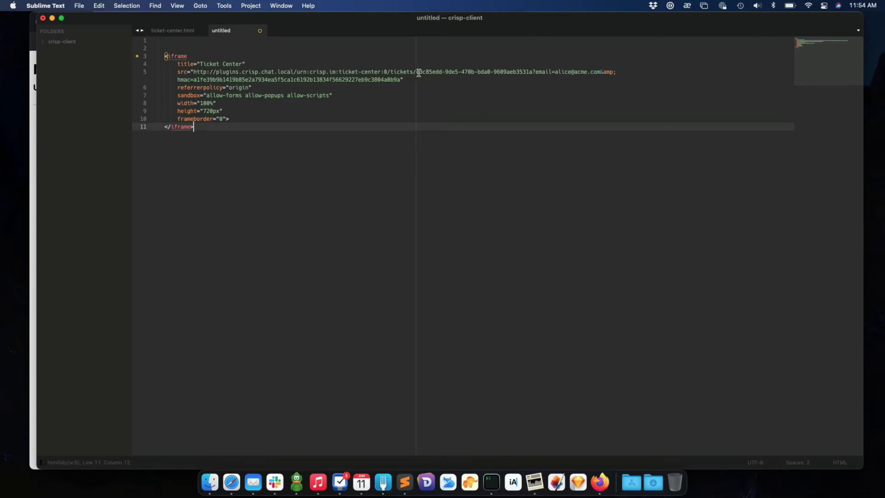
{"action": "left_click_drag", "start_coordinate": [417, 73], "coordinate": [532, 71]}
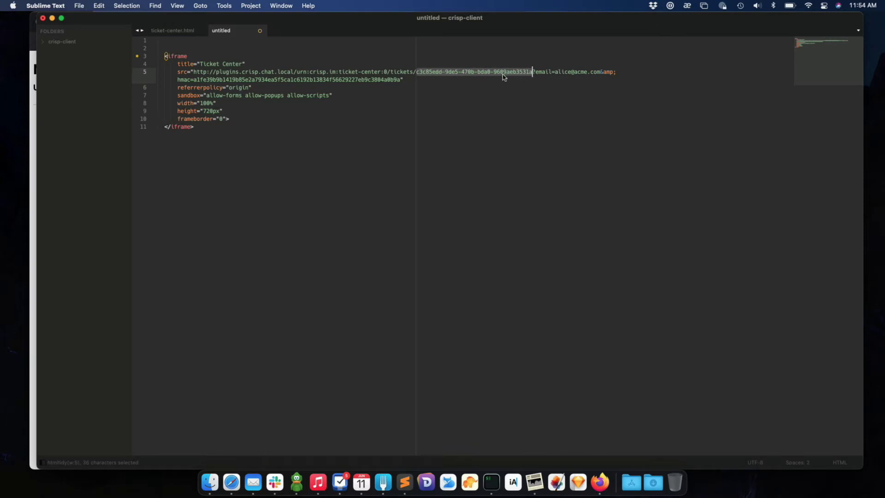
{"action": "left_click", "coordinate": [234, 483]}
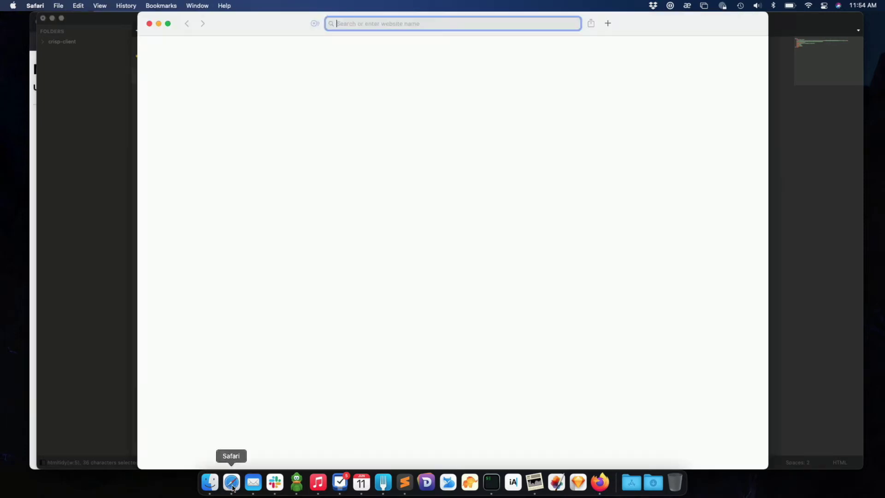
{"action": "left_click", "coordinate": [599, 482]}
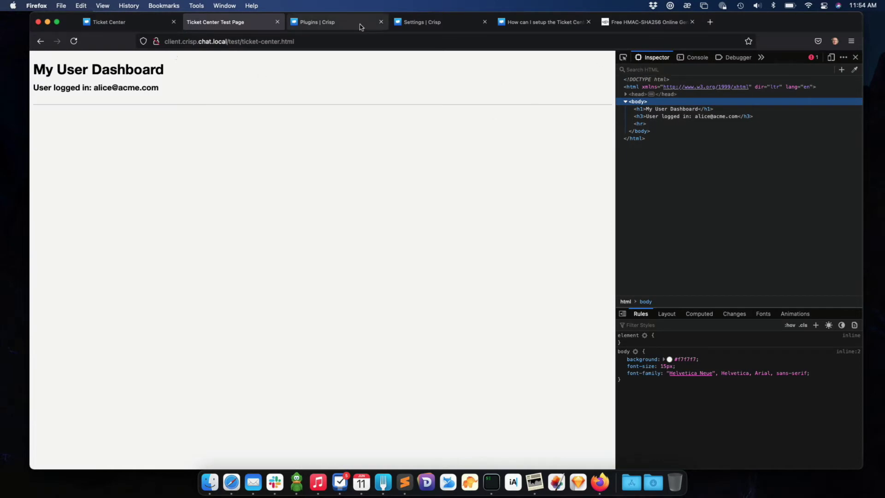
{"action": "left_click", "coordinate": [415, 22]}
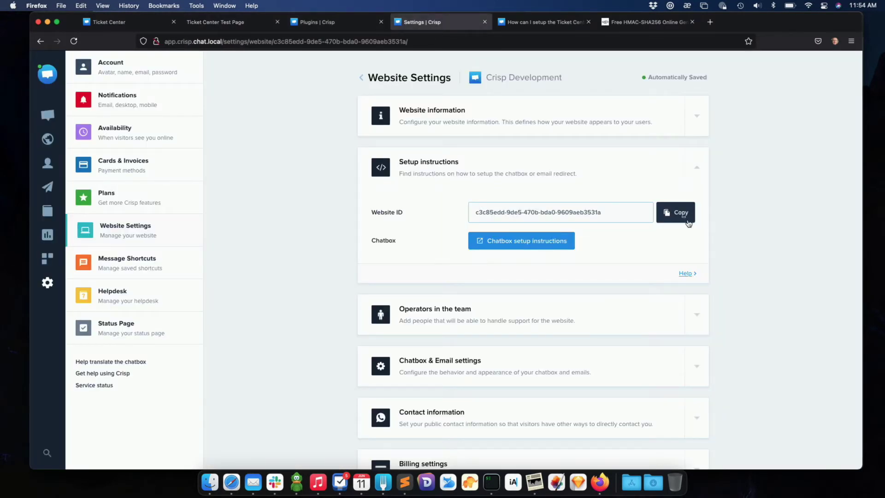
{"action": "left_click", "coordinate": [671, 220]}
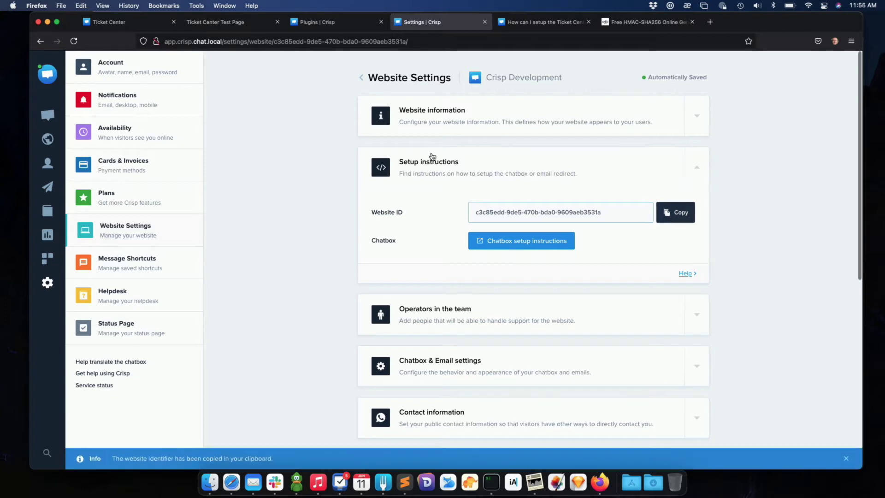
{"action": "left_click", "coordinate": [405, 482]}
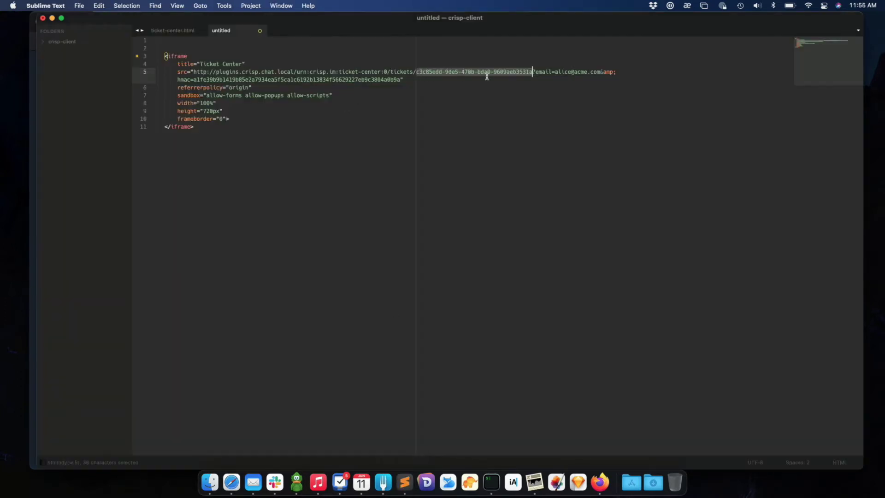
Review the user email and hmac signature parameters in the snippet's iframe src URL.
{"action": "left_click", "coordinate": [557, 72]}
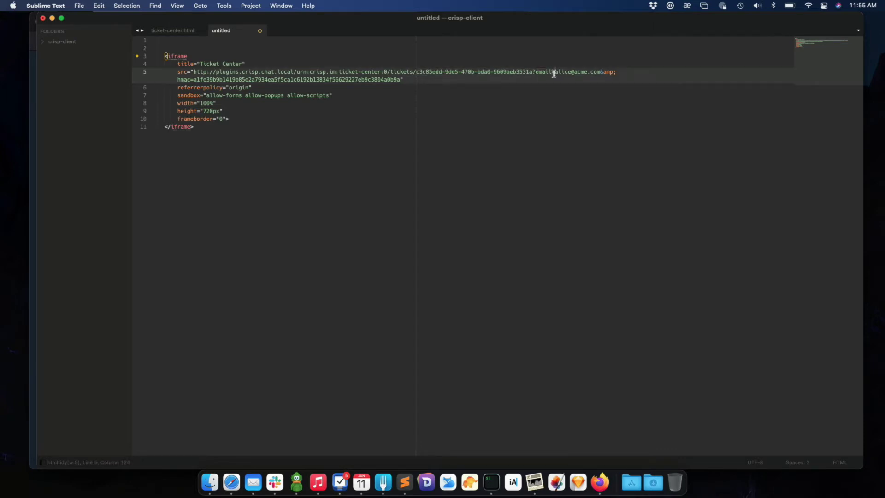
{"action": "left_click_drag", "start_coordinate": [554, 73], "coordinate": [603, 72]}
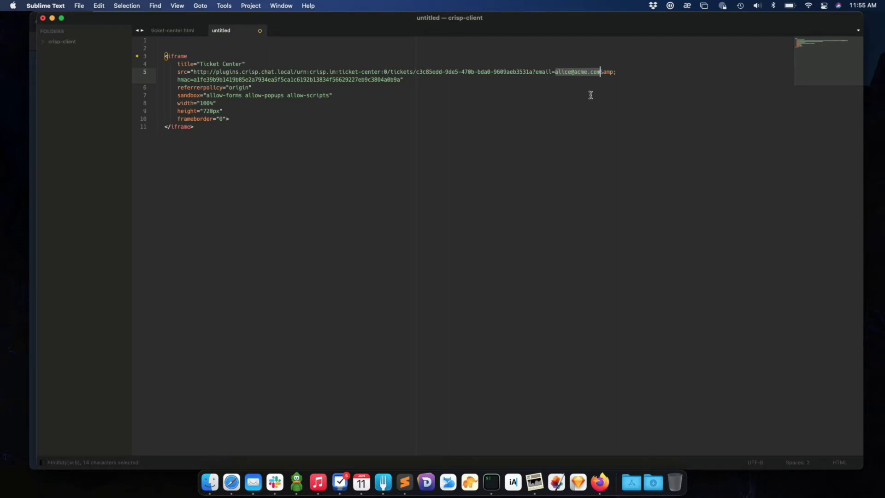
{"action": "double_click", "coordinate": [220, 81]}
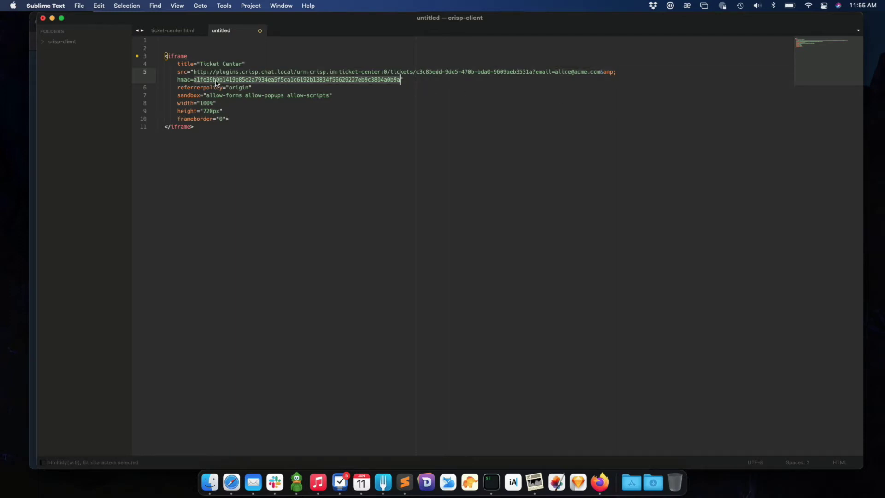
{"action": "double_click", "coordinate": [181, 81]}
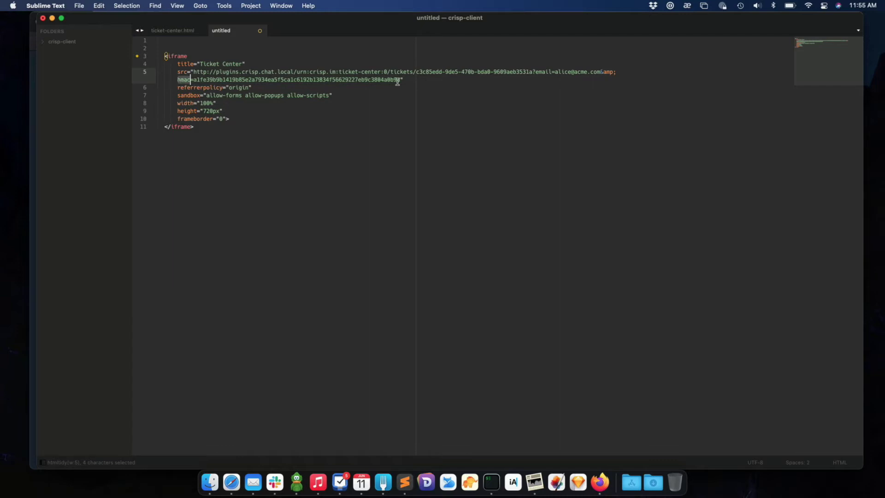
{"action": "left_click", "coordinate": [600, 71]}
{"action": "left_click_drag", "start_coordinate": [600, 72], "coordinate": [194, 73]}
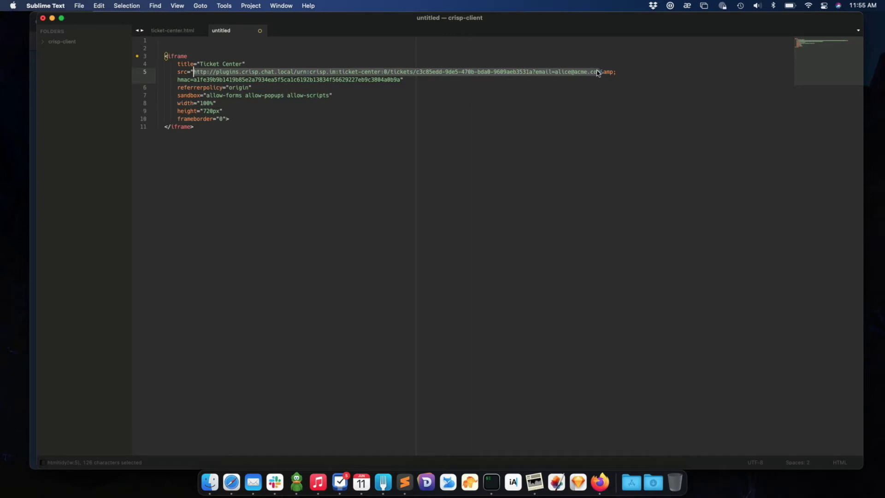
{"action": "left_click_drag", "start_coordinate": [555, 72], "coordinate": [597, 72]}
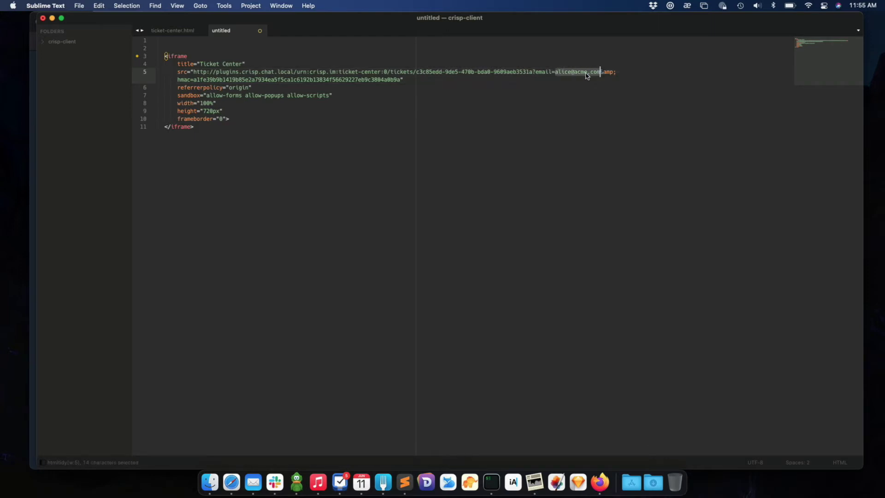
{"action": "left_click", "coordinate": [419, 79]}
{"action": "double_click", "coordinate": [373, 79]}
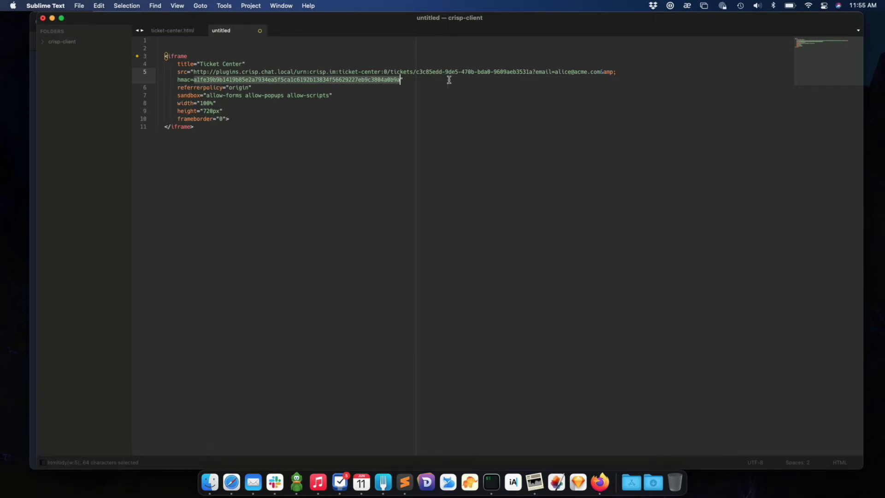
{"action": "left_click_drag", "start_coordinate": [556, 72], "coordinate": [601, 74]}
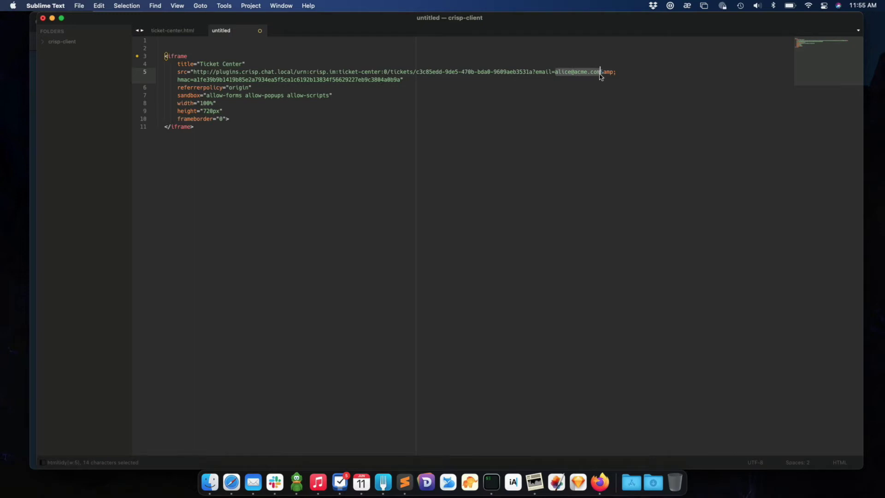
{"action": "left_click", "coordinate": [569, 118]}
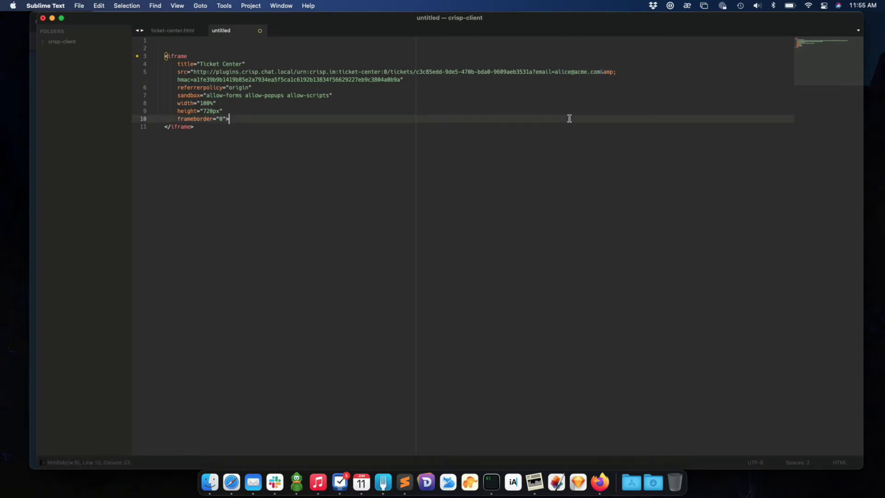
{"action": "left_click", "coordinate": [600, 494]}
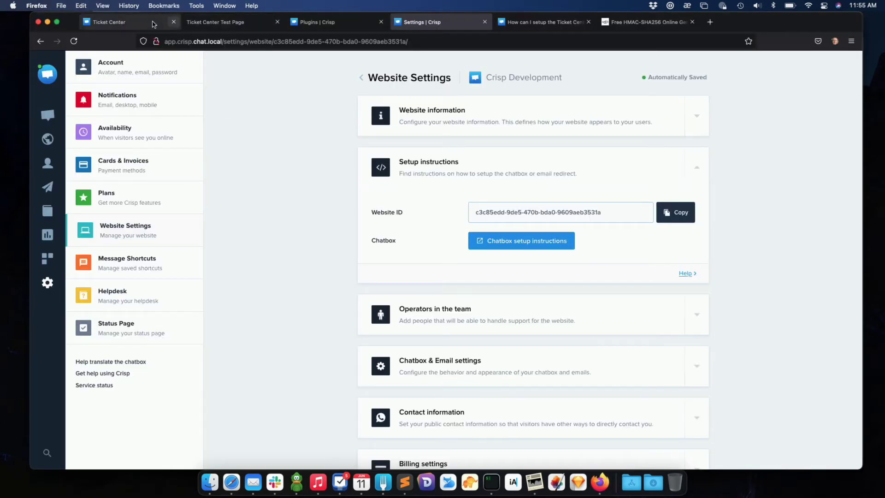
Copy the HMAC secret from the Ticket Center plugin's Security settings.
{"action": "left_click", "coordinate": [316, 23]}
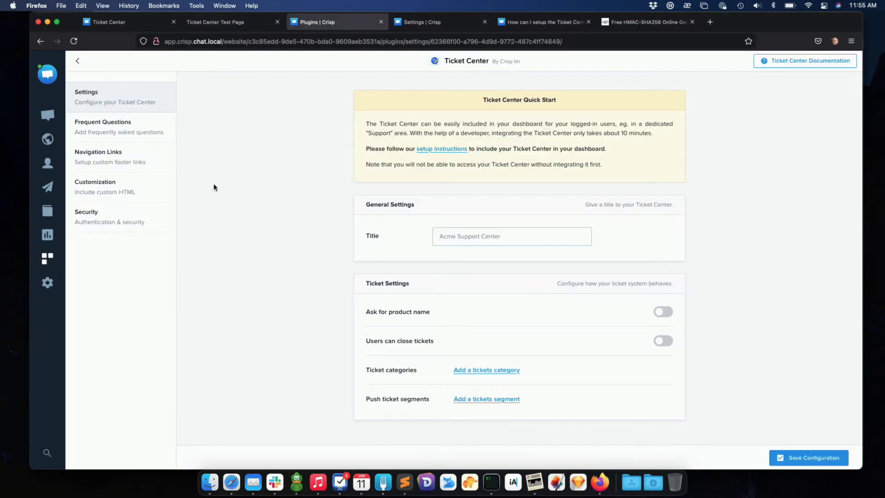
{"action": "left_click", "coordinate": [152, 217]}
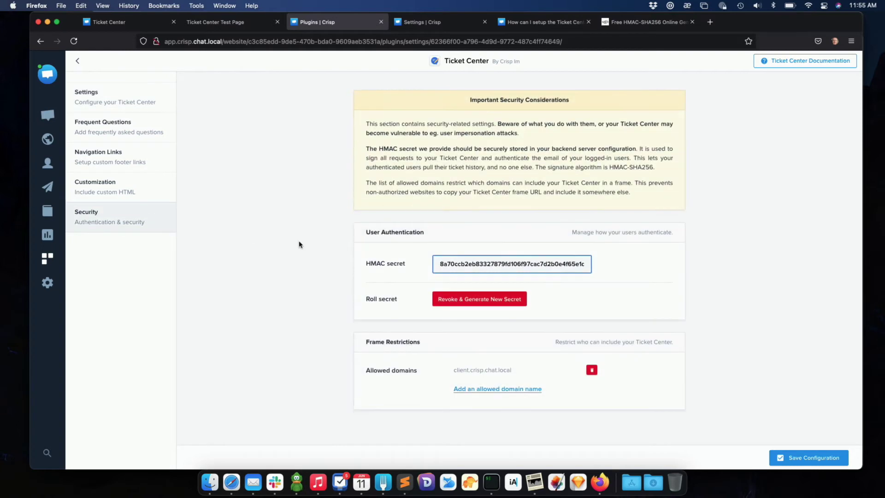
{"action": "left_click", "coordinate": [453, 264]}
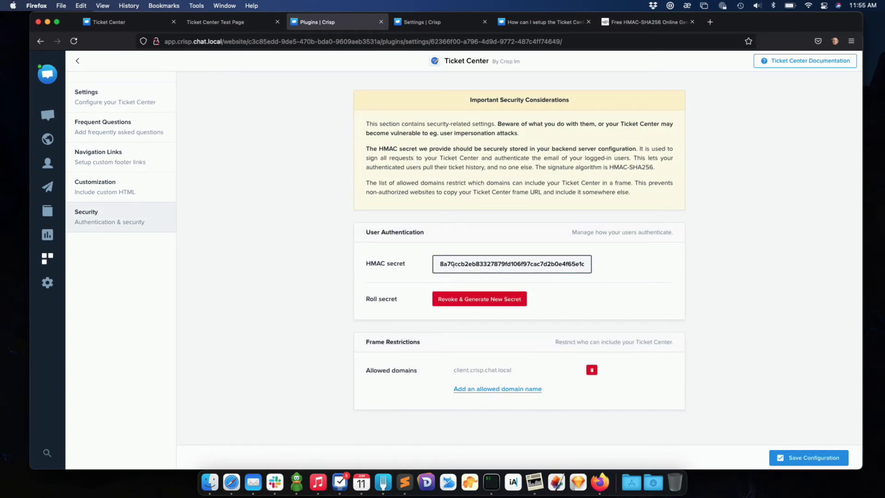
{"action": "left_click", "coordinate": [454, 264]}
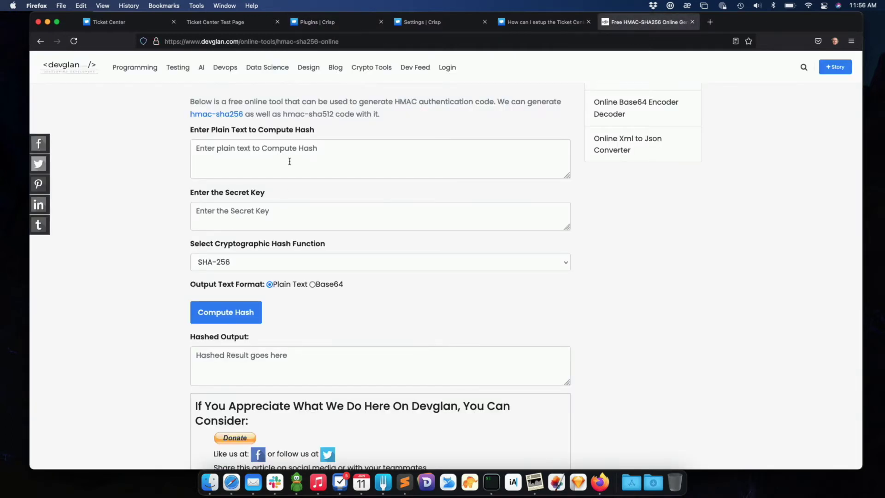
Paste the HMAC secret as Devglan's secret key and check the article's PHP HMAC example.
{"action": "left_click", "coordinate": [270, 217]}
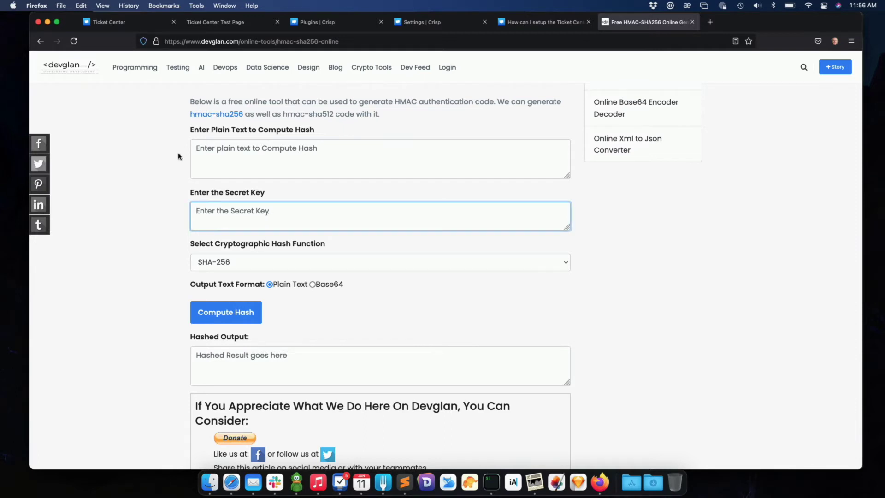
{"action": "key", "text": "super+v"}
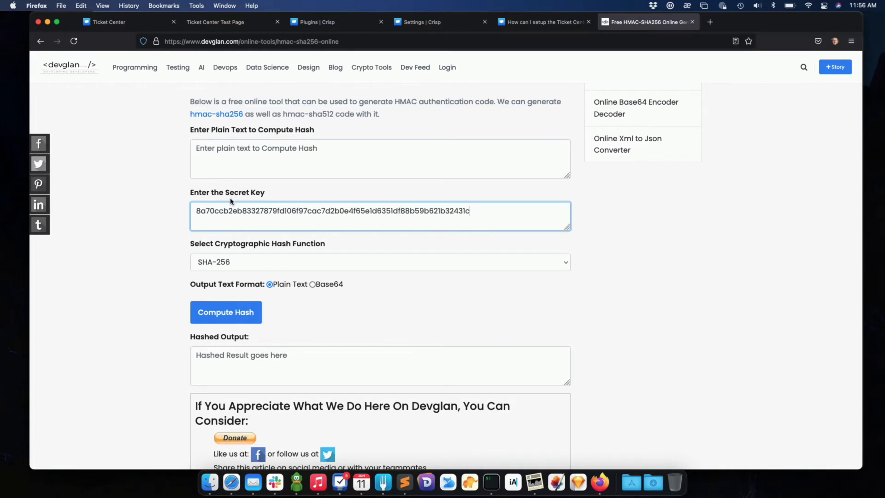
{"action": "left_click", "coordinate": [524, 22]}
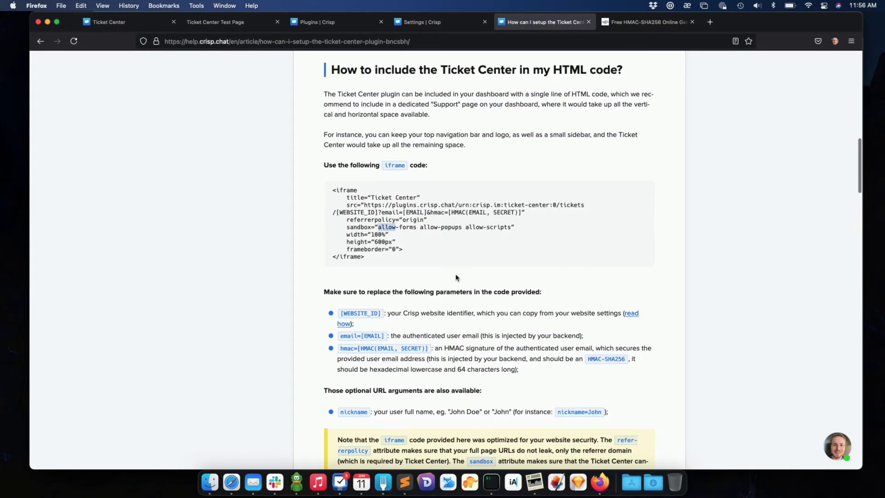
{"action": "scroll", "coordinate": [456, 278], "scroll_direction": "down", "scroll_amount": 20}
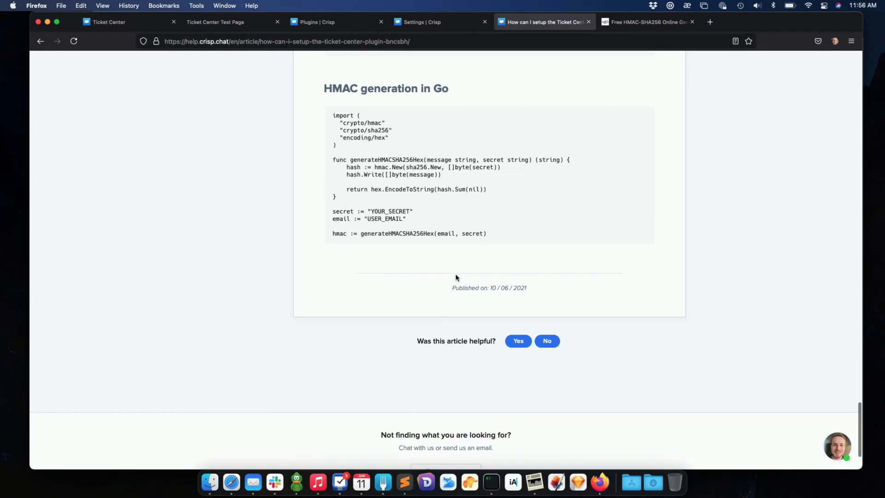
{"action": "scroll", "coordinate": [456, 278], "scroll_direction": "up", "scroll_amount": 10}
{"action": "left_click_drag", "start_coordinate": [353, 270], "coordinate": [524, 300]}
{"action": "left_click", "coordinate": [524, 302]}
{"action": "scroll", "coordinate": [523, 302], "scroll_direction": "up", "scroll_amount": 5}
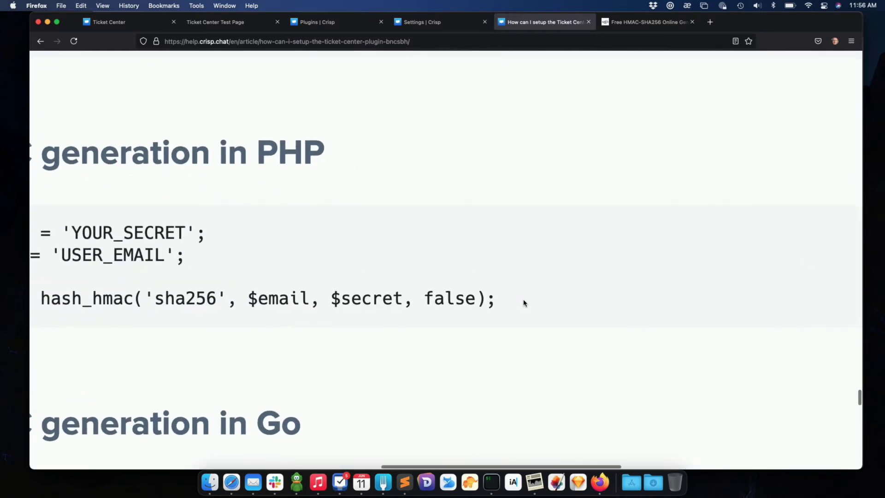
{"action": "scroll", "coordinate": [524, 303], "scroll_direction": "left", "scroll_amount": 5}
{"action": "double_click", "coordinate": [445, 297]}
{"action": "double_click", "coordinate": [543, 295]}
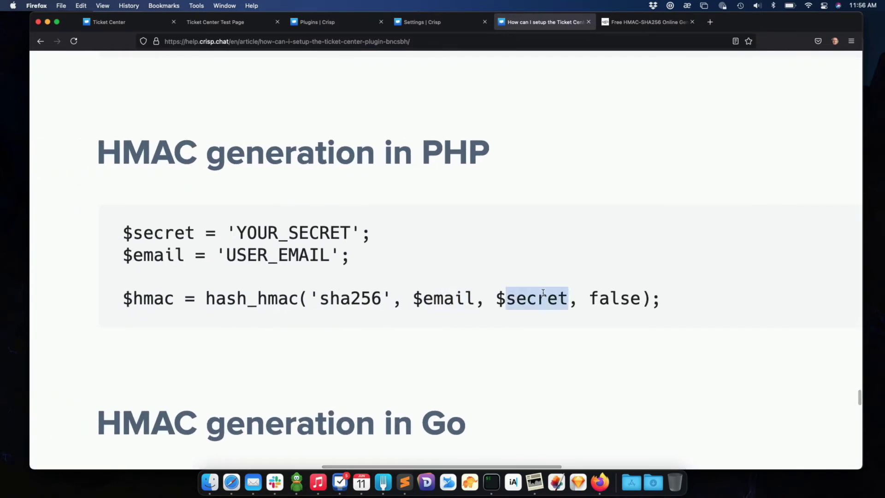
{"action": "double_click", "coordinate": [135, 300]}
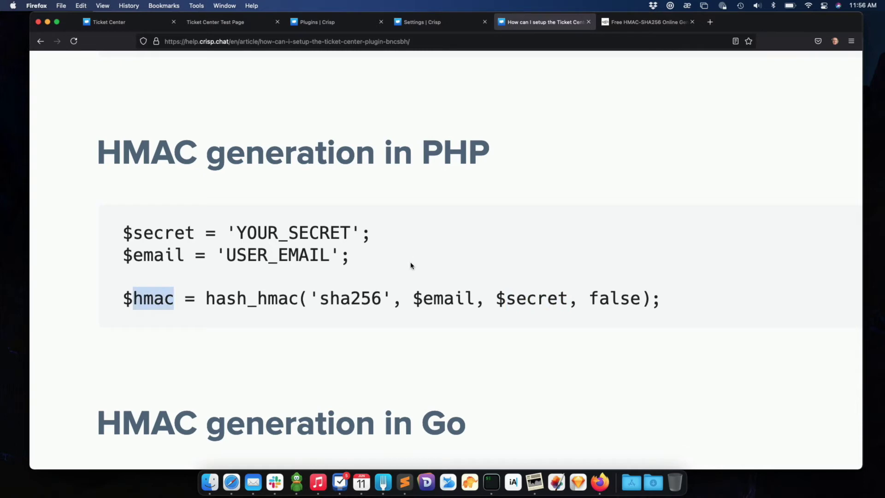
Compute the HMAC-SHA256 of the user's email and copy the resulting hash.
{"action": "left_click", "coordinate": [640, 31]}
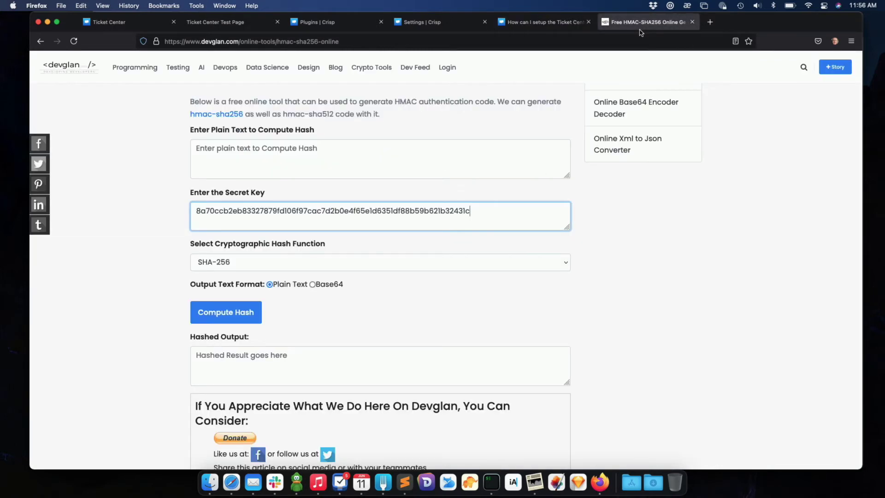
{"action": "left_click", "coordinate": [340, 159]}
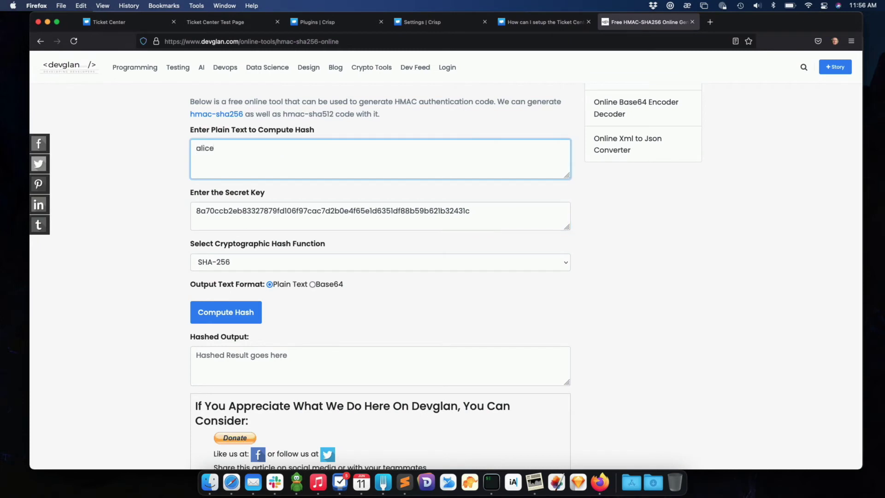
{"action": "left_click", "coordinate": [245, 311]}
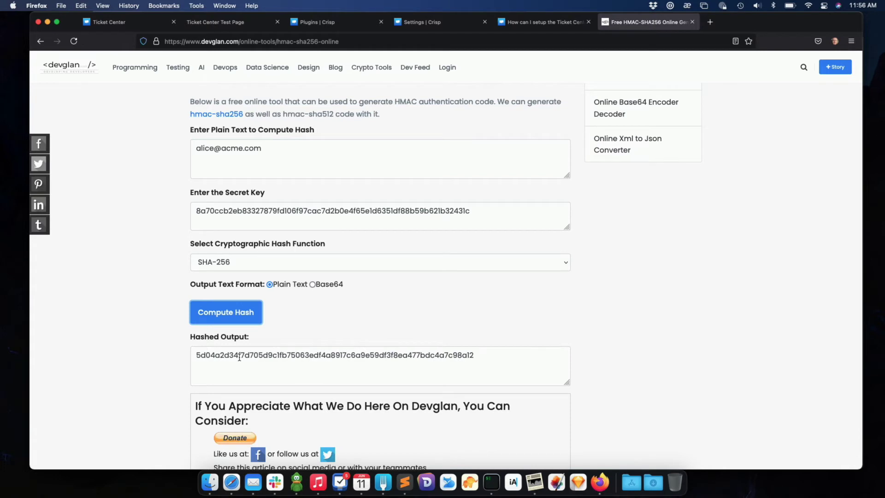
{"action": "triple_click", "coordinate": [239, 357]}
{"action": "key", "text": "super+c"}
{"action": "key", "text": "super+c"}
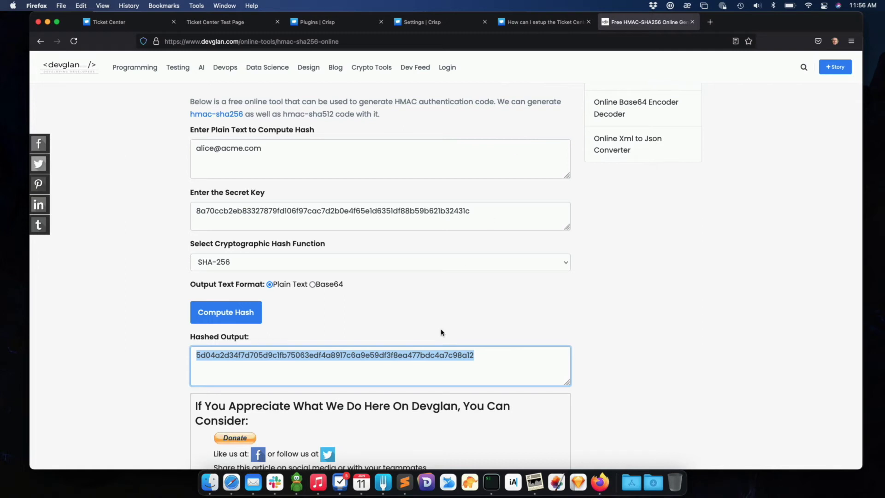
{"action": "left_click", "coordinate": [405, 483]}
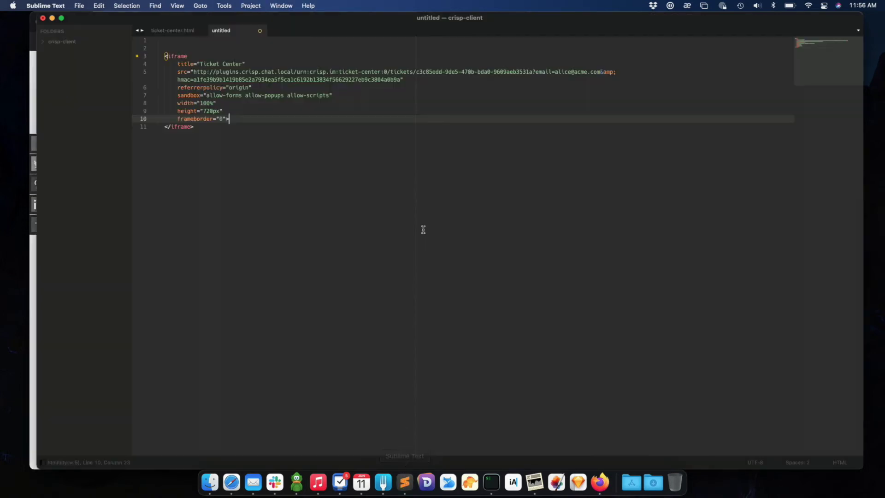
Replace the old hmac value on line 5 with the new hash.
{"action": "double_click", "coordinate": [304, 80]}
{"action": "key", "text": "super+v"}
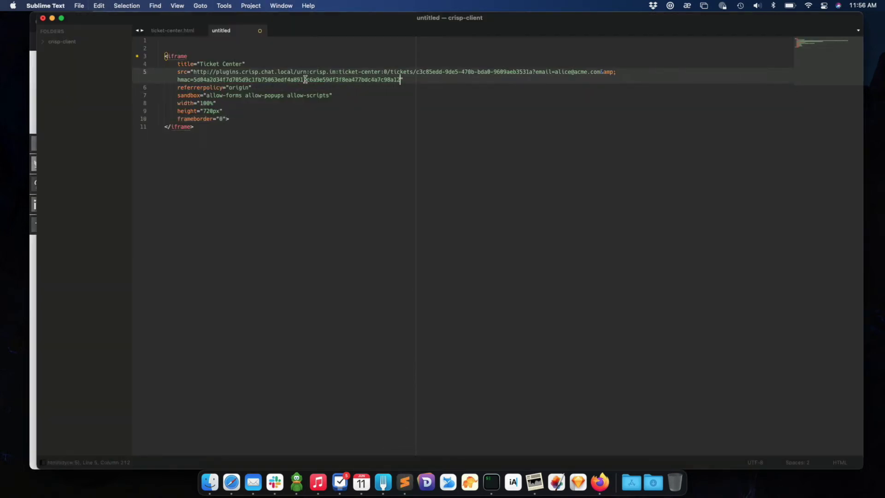
{"action": "key", "text": "super+s"}
{"action": "key", "text": "Escape"}
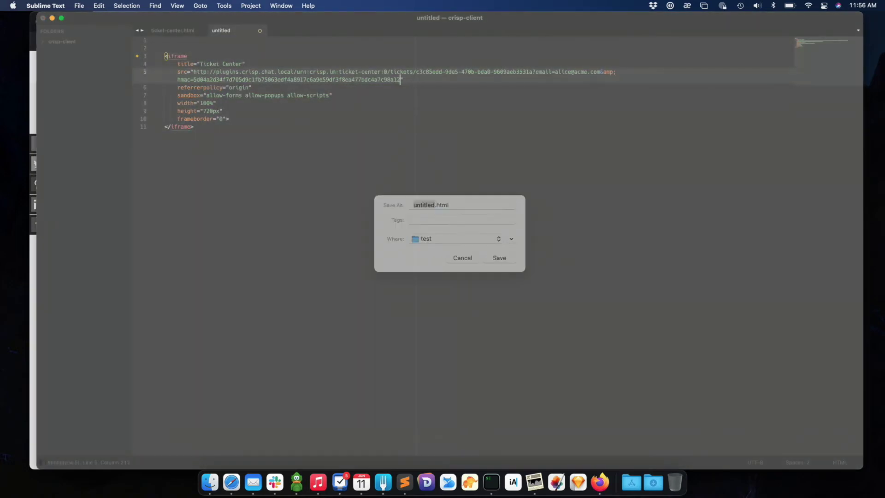
Paste the iframe block below the <hr /> in ticket-center.html, save, and view the test page.
{"action": "left_click_drag", "start_coordinate": [212, 126], "coordinate": [161, 60]}
{"action": "key", "text": "super+c"}
{"action": "left_click", "coordinate": [173, 31]}
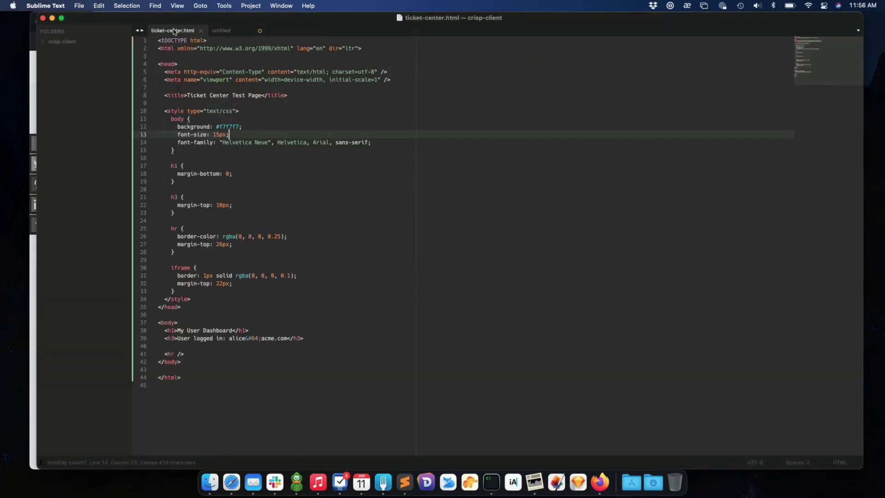
{"action": "left_click", "coordinate": [210, 350]}
{"action": "key", "text": "Return"}
{"action": "key", "text": "Return"}
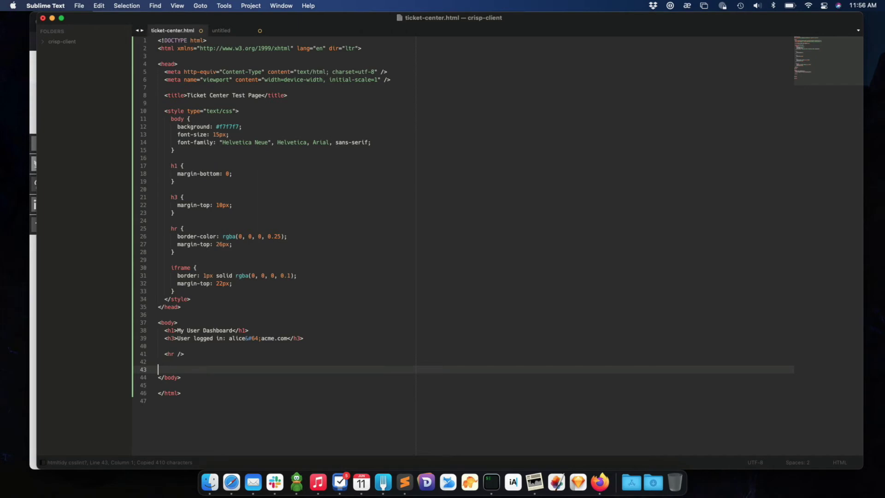
{"action": "key", "text": "super+v"}
{"action": "left_click", "coordinate": [291, 338]}
{"action": "key", "text": "super+s"}
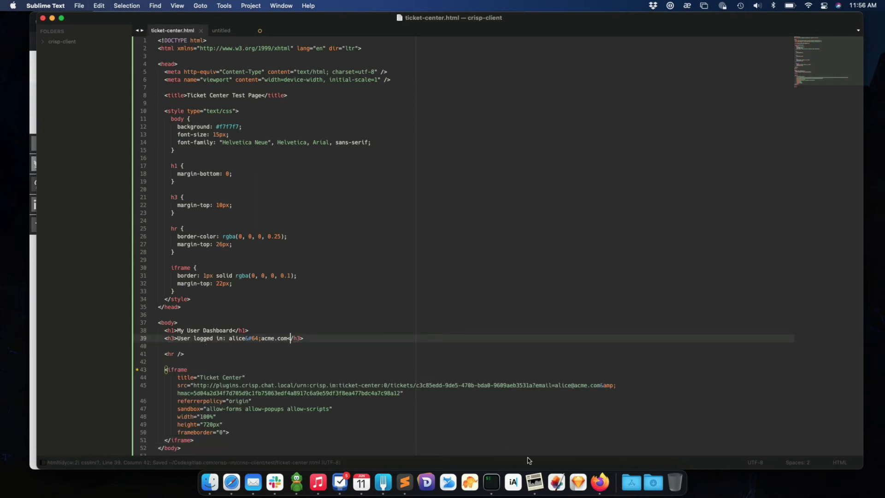
{"action": "left_click", "coordinate": [596, 492]}
{"action": "left_click", "coordinate": [225, 24]}
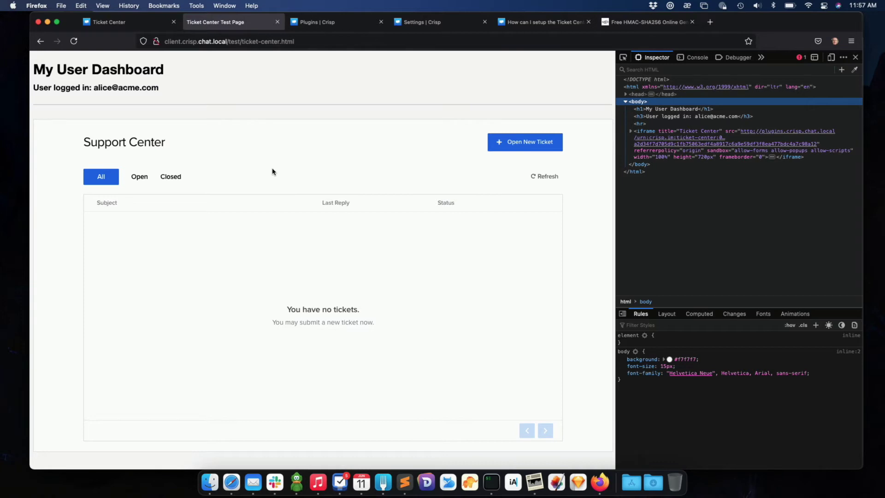
{"action": "left_click_drag", "start_coordinate": [94, 88], "coordinate": [181, 90]}
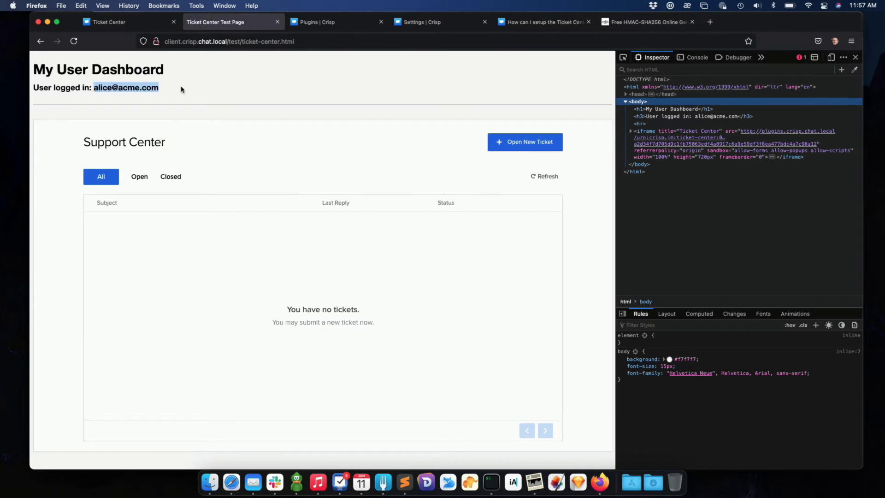
{"action": "left_click", "coordinate": [181, 89]}
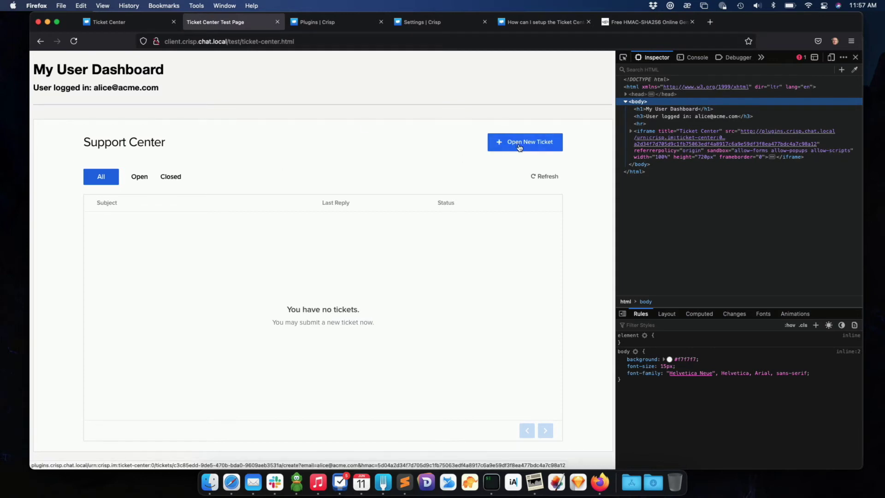
Set the Ticket Center title to Acme Support and let users close their own tickets.
{"action": "left_click", "coordinate": [351, 30]}
{"action": "left_click", "coordinate": [122, 91]}
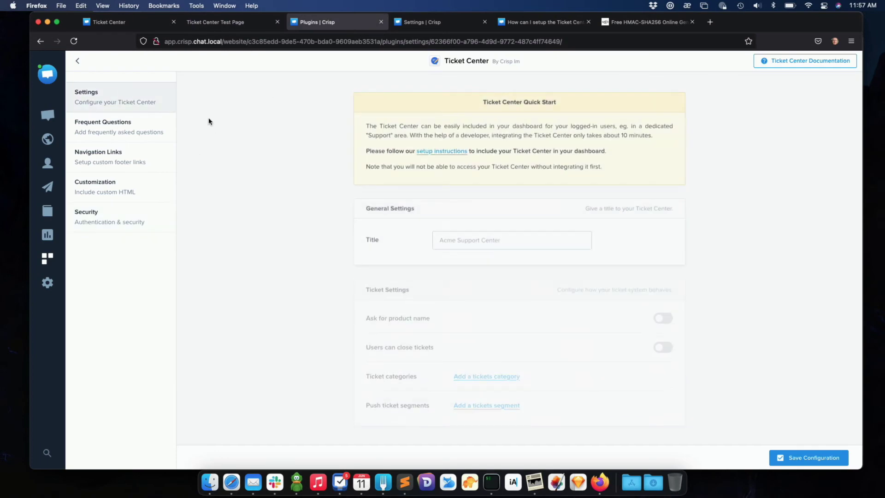
{"action": "left_click", "coordinate": [454, 234]}
{"action": "type", "text": "Acme"}
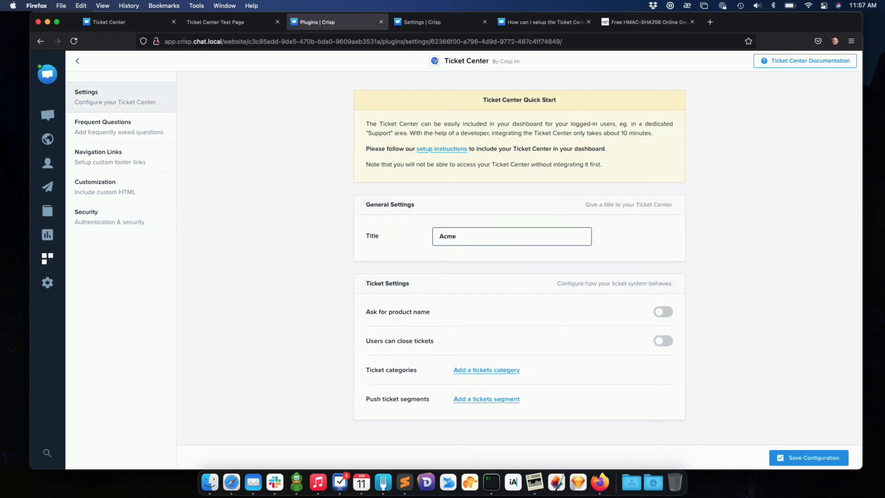
{"action": "type", "text": " Support"}
{"action": "left_click", "coordinate": [663, 341]}
Add Billing and Refunds ticket categories and save the configuration.
{"action": "left_click", "coordinate": [471, 371]}
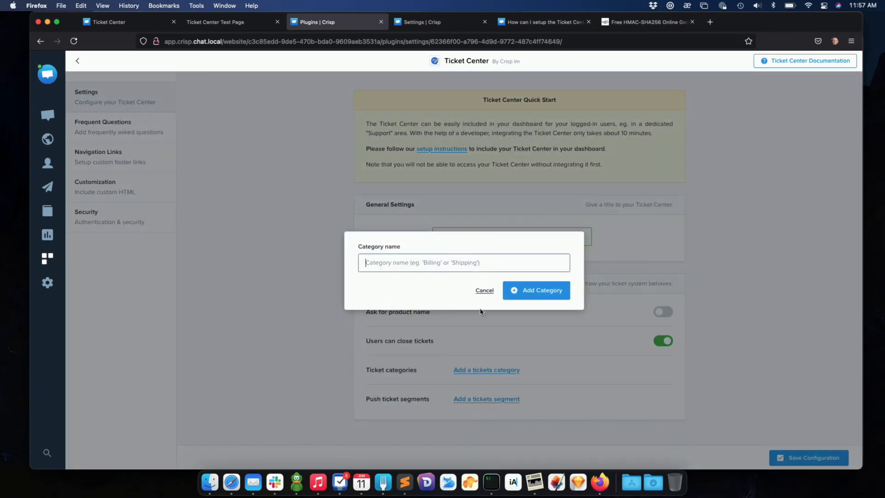
{"action": "type", "text": "Bi"}
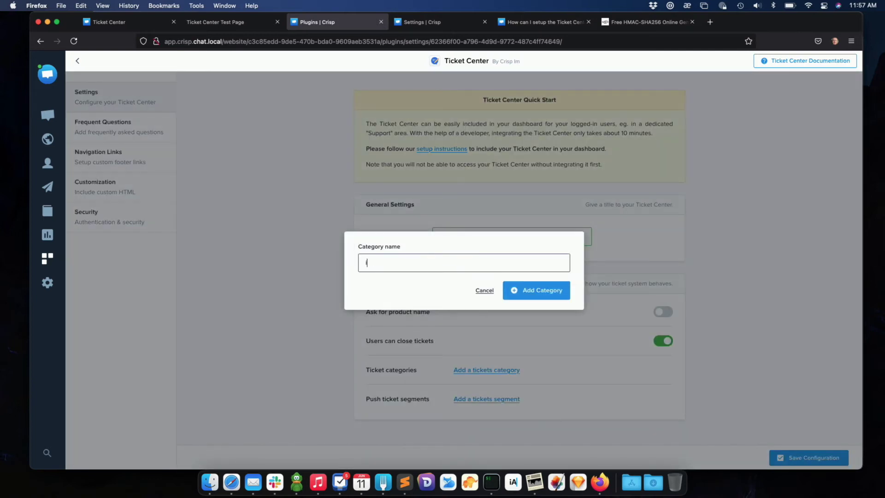
{"action": "type", "text": "lling"}
{"action": "key", "text": "Return"}
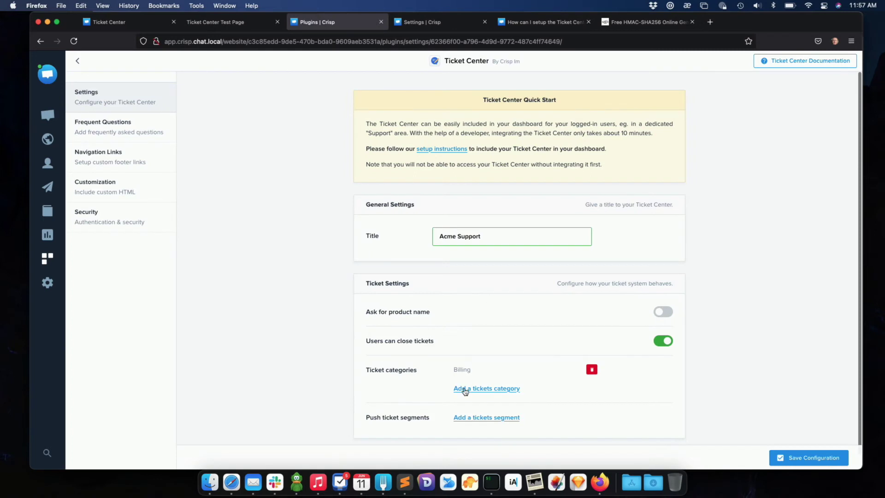
{"action": "left_click", "coordinate": [463, 388]}
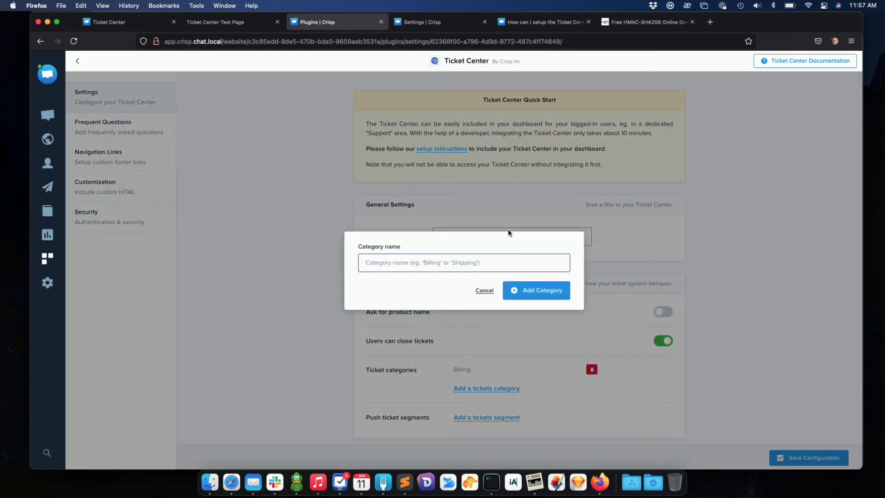
{"action": "type", "text": "Refunds"}
{"action": "left_click", "coordinate": [533, 298]}
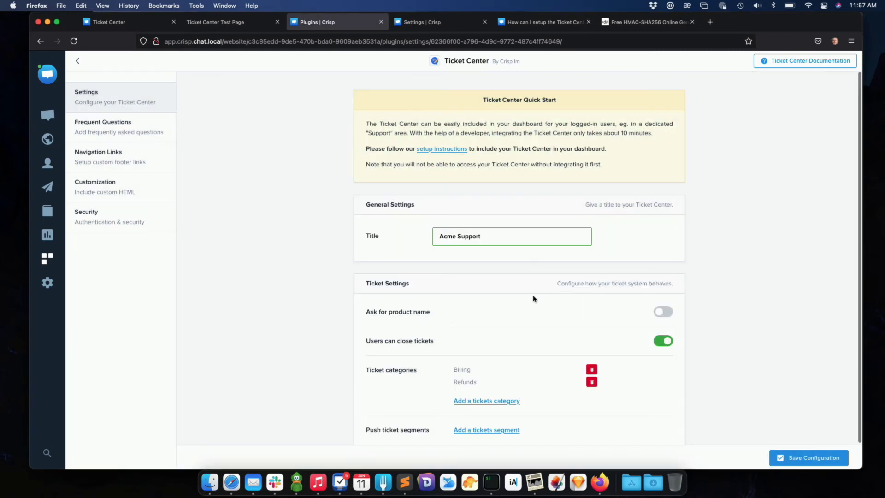
{"action": "left_click", "coordinate": [807, 459]}
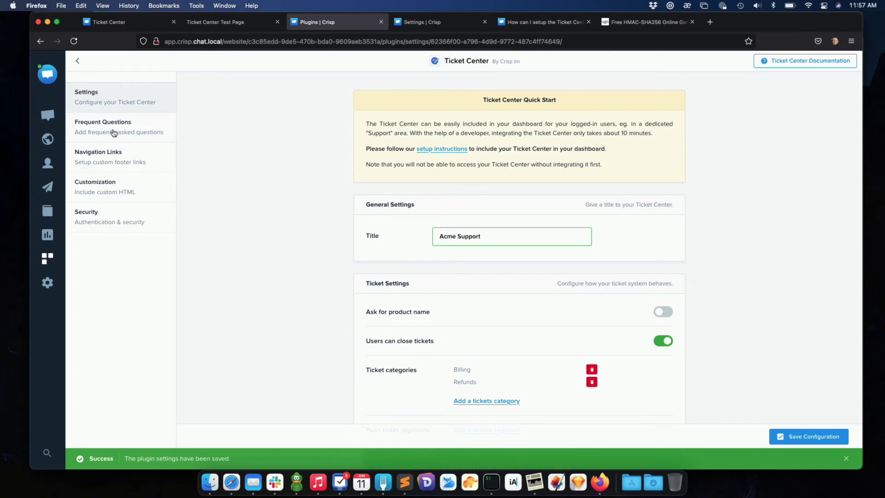
{"action": "left_click", "coordinate": [234, 23]}
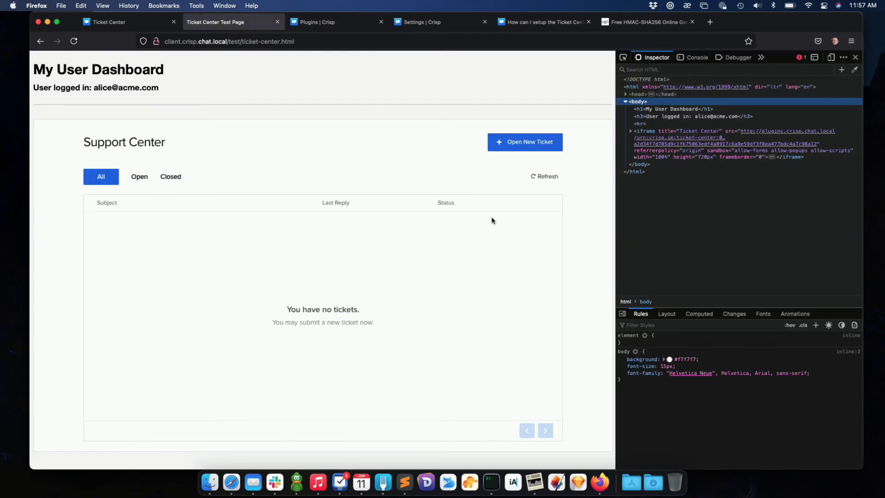
Reload the dashboard and start a Refunds ticket with subject 'Please refund me'.
{"action": "key", "text": "super+r"}
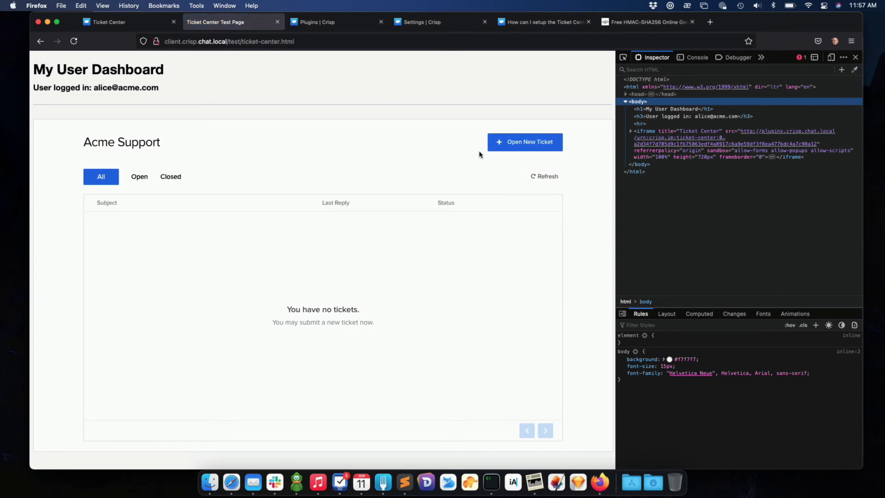
{"action": "left_click", "coordinate": [526, 147]}
{"action": "left_click", "coordinate": [296, 193]}
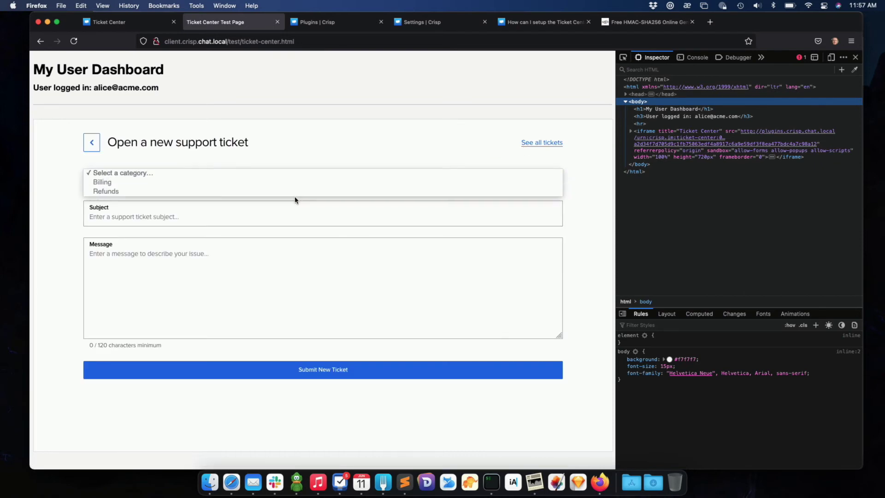
{"action": "left_click", "coordinate": [291, 191]}
{"action": "left_click", "coordinate": [251, 213]}
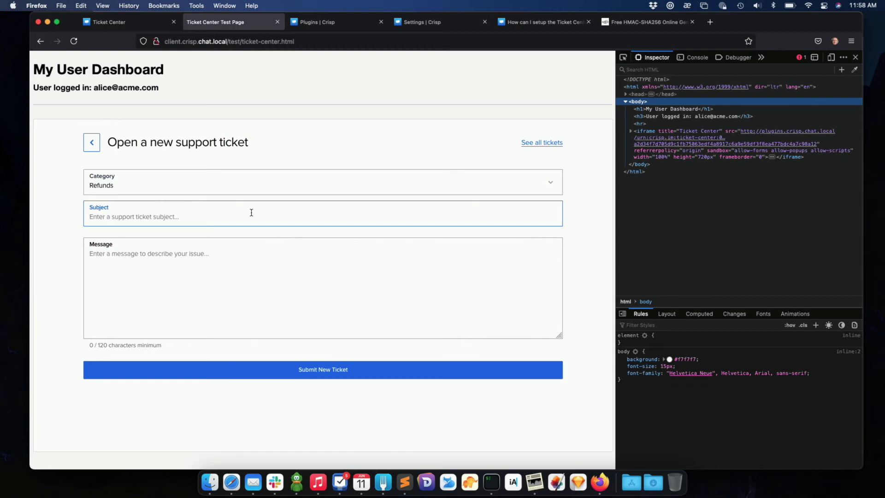
{"action": "type", "text": "Please refund me"}
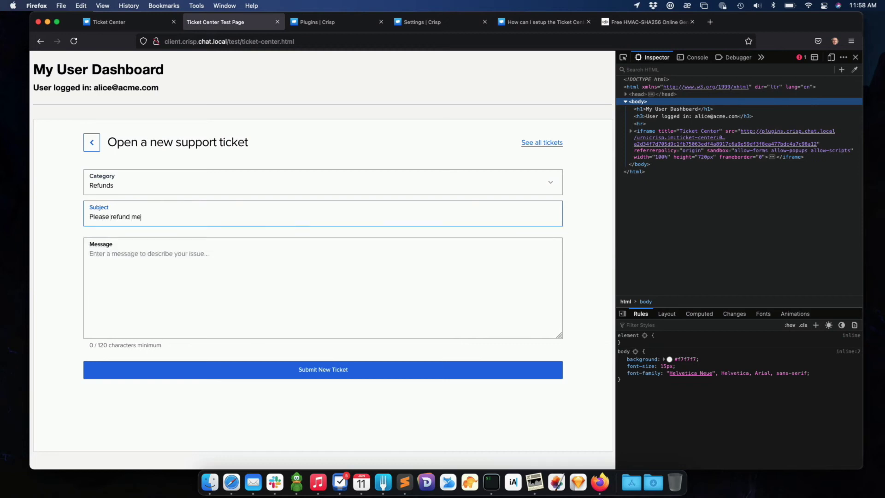
Write the refund request message, signed with the customer's name, and submit the ticket.
{"action": "left_click", "coordinate": [230, 287]}
{"action": "type", "text": "Hel"}
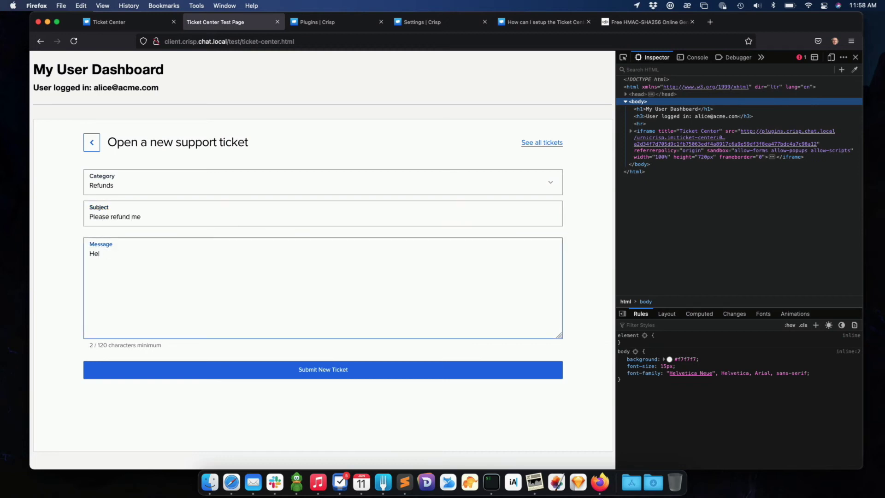
{"action": "type", "text": "lo,"}
{"action": "key", "text": "Return"}
{"action": "key", "text": "Return"}
{"action": "type", "text": "I'd like to get a refund a"}
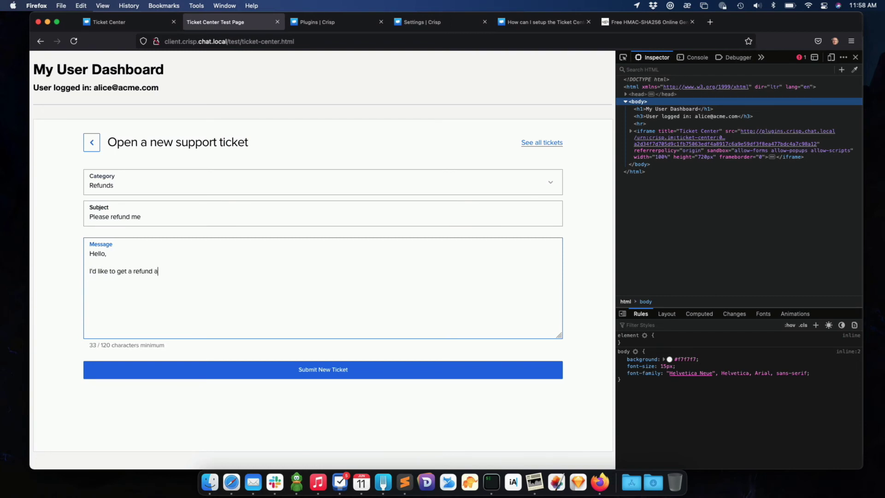
{"action": "type", "text": "bout a product I received today, which I am not satisfied about."}
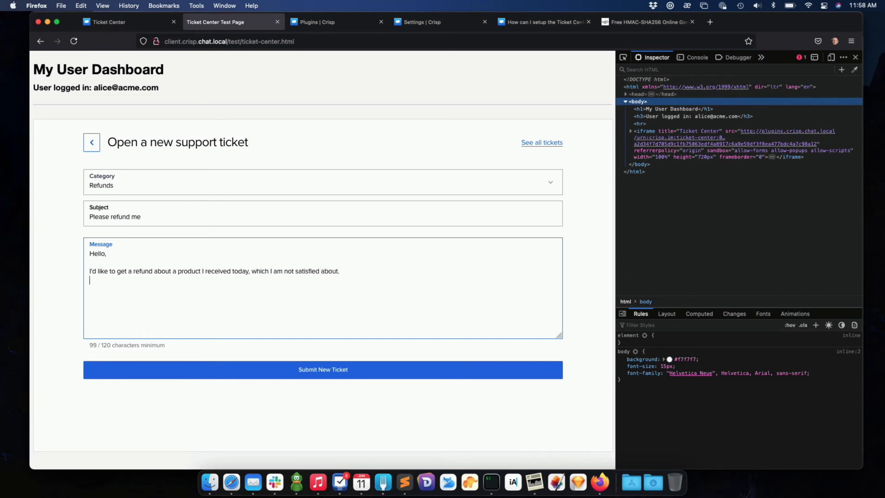
{"action": "key", "text": "Return"}
{"action": "type", "text": "Can you please conside"}
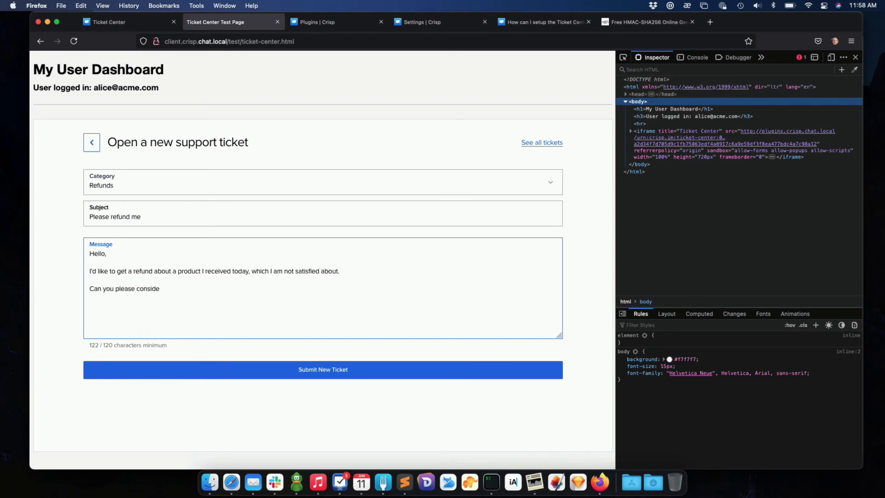
{"action": "type", "text": "r thiat?"}
{"action": "key", "text": "Return"}
{"action": "key", "text": "Return"}
{"action": "type", "text": "Alic"}
{"action": "left_click", "coordinate": [341, 373]}
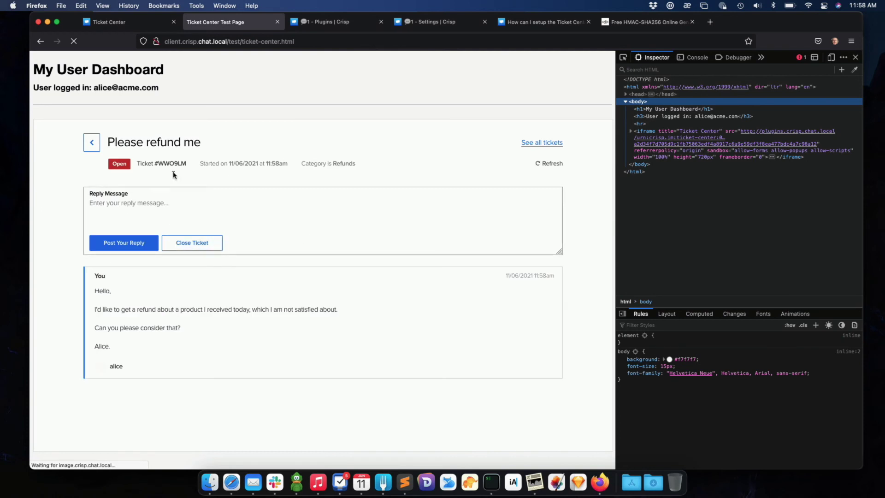
Review the submitted refund request message on the open Refunds ticket page.
{"action": "left_click", "coordinate": [154, 210]}
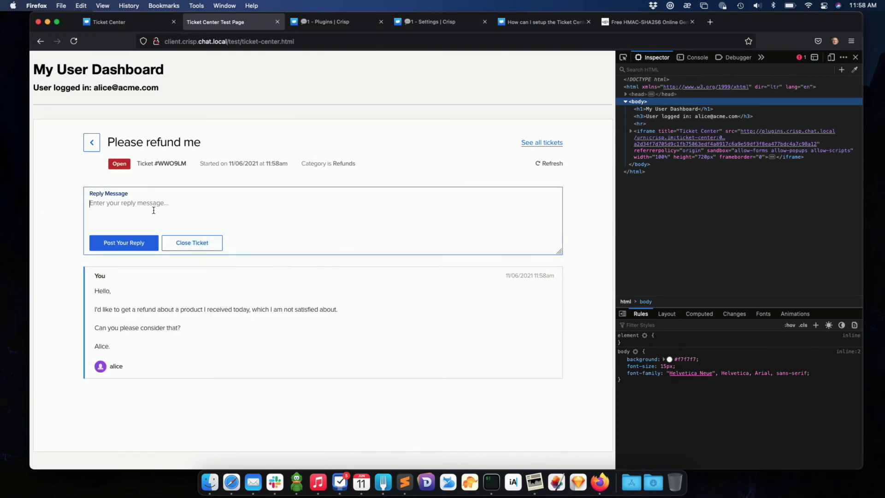
{"action": "left_click_drag", "start_coordinate": [95, 289], "coordinate": [113, 346]}
{"action": "left_click", "coordinate": [163, 346]}
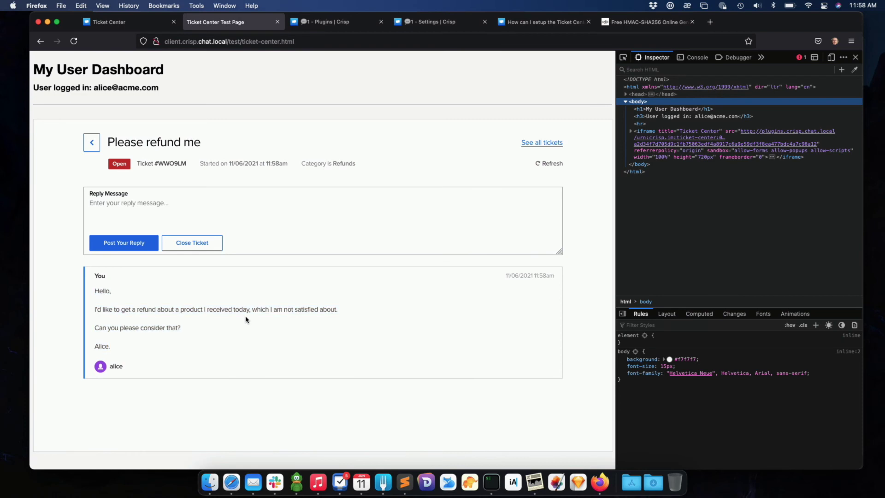
Reply 'Hello there!' to the refund conversation from the Crisp inbox, then refresh the ticket to show it.
{"action": "left_click", "coordinate": [336, 28]}
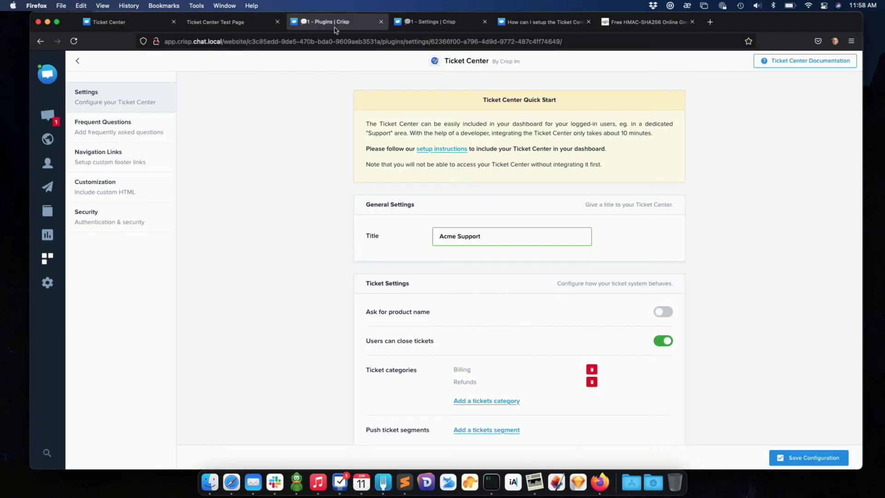
{"action": "left_click", "coordinate": [47, 115]}
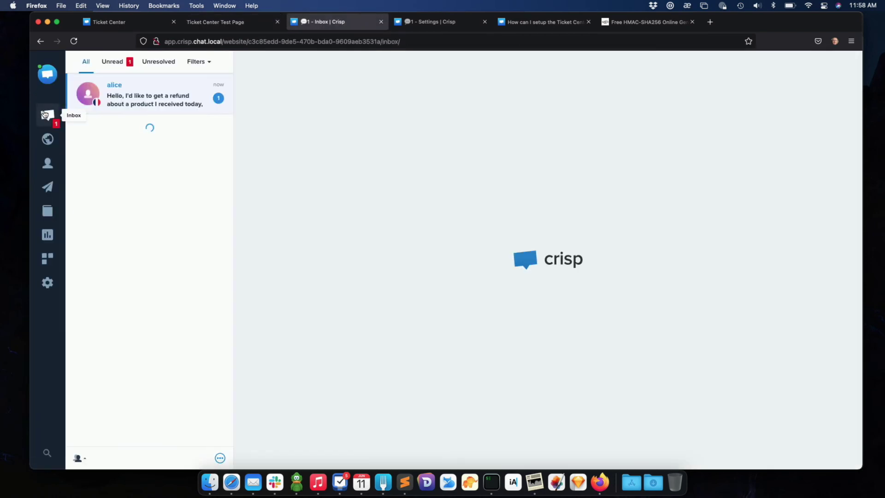
{"action": "left_click", "coordinate": [129, 90]}
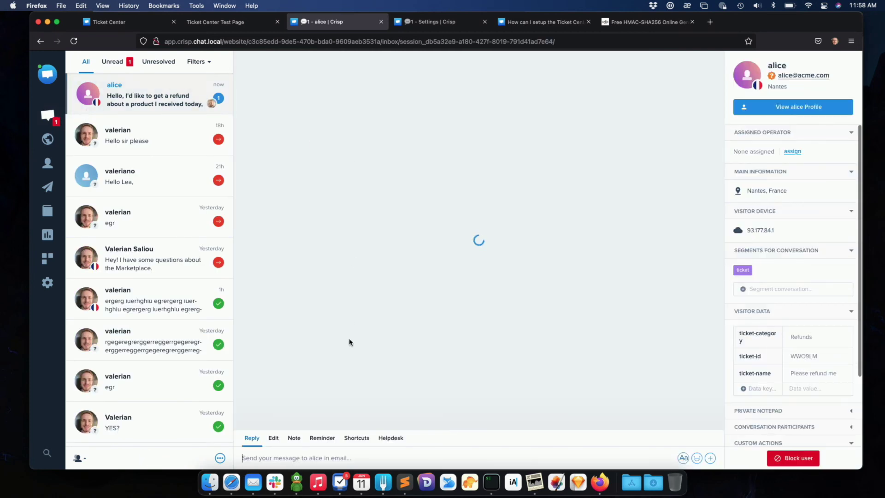
{"action": "type", "text": "Hello there!"}
{"action": "key", "text": "Return"}
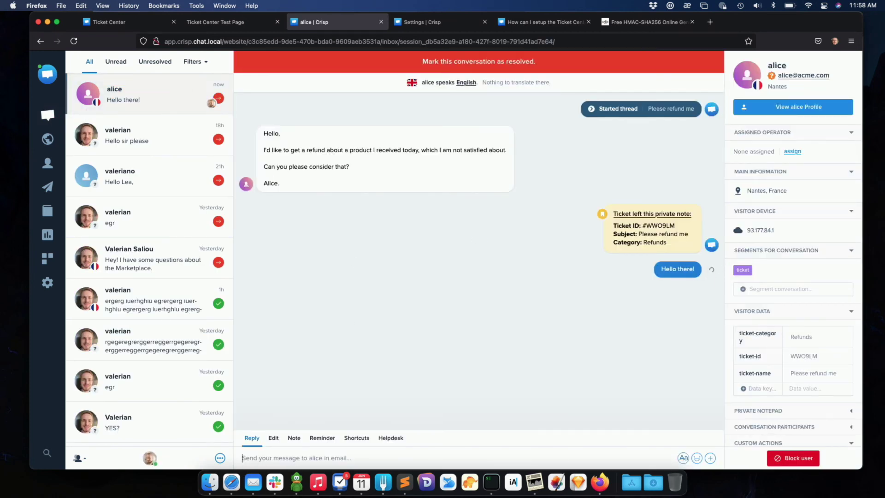
{"action": "left_click", "coordinate": [252, 24]}
{"action": "left_click", "coordinate": [552, 163]}
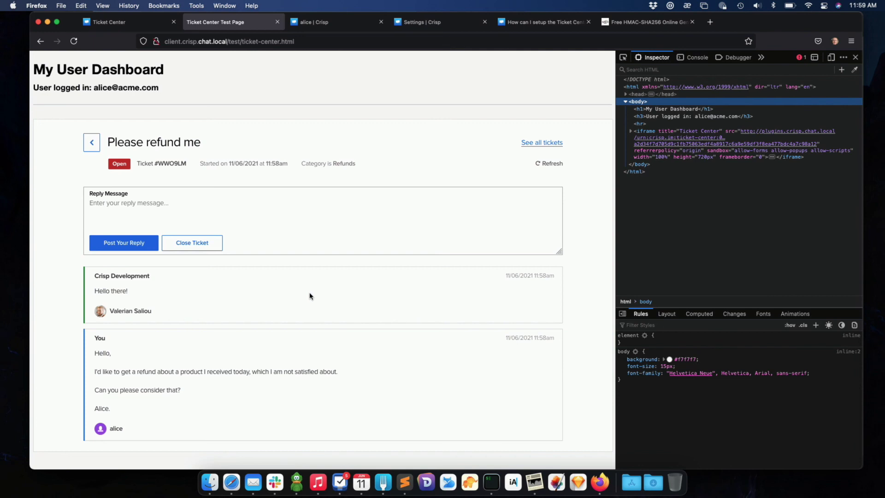
Post the customer reply 'Thanks! :)' on the refund ticket and check it in the Crisp conversation.
{"action": "left_click", "coordinate": [193, 225]}
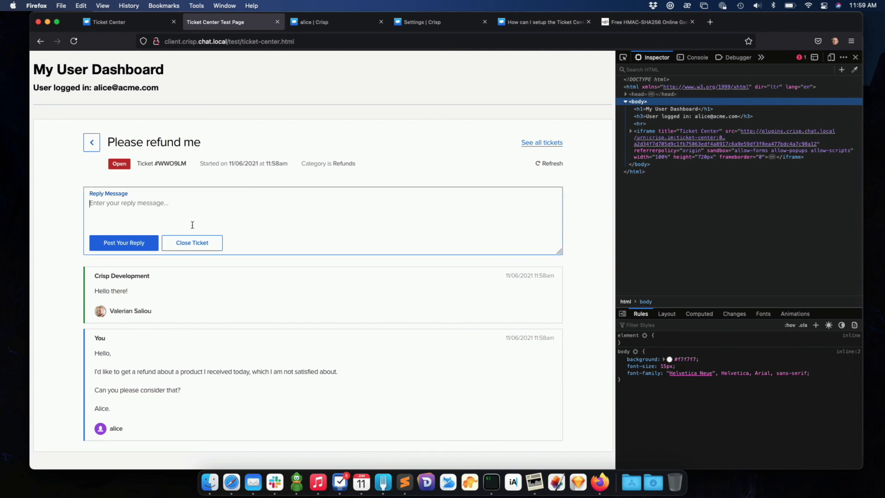
{"action": "type", "text": "Thanks! :)"}
{"action": "left_click", "coordinate": [129, 250]}
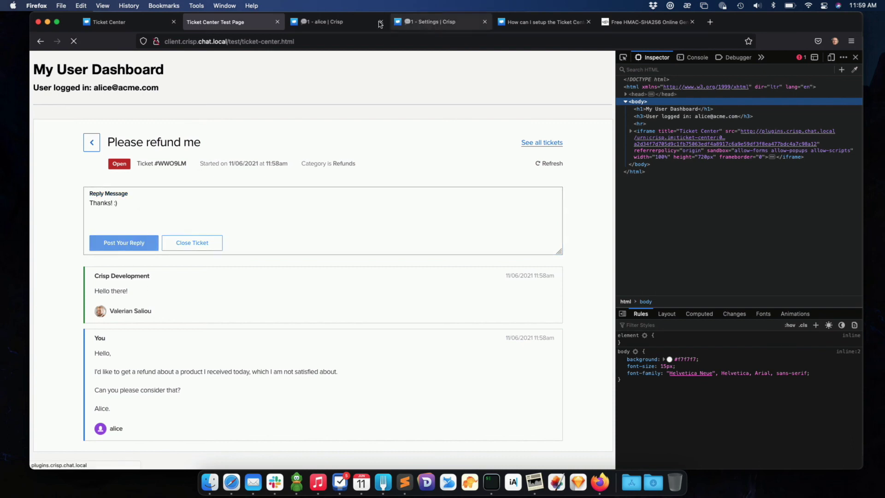
{"action": "left_click", "coordinate": [357, 26]}
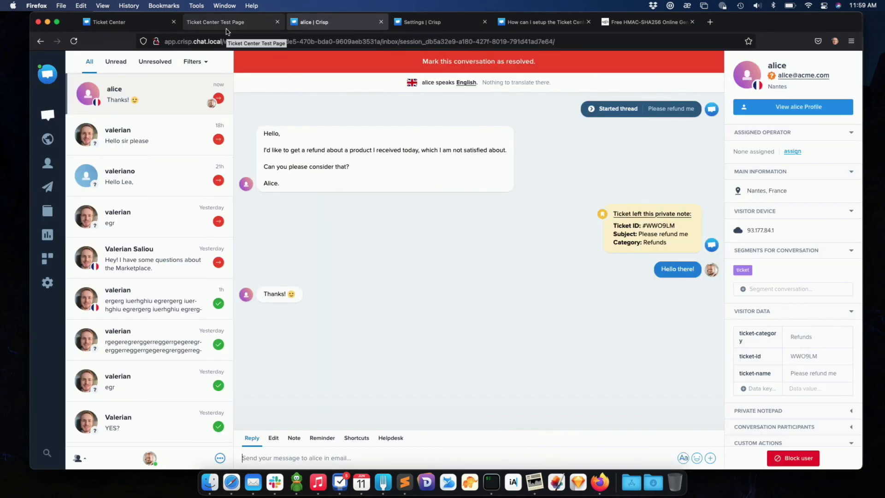
Resolve the refund conversation in Crisp, then refresh the ticket so it shows as Closed.
{"action": "left_click", "coordinate": [284, 69]}
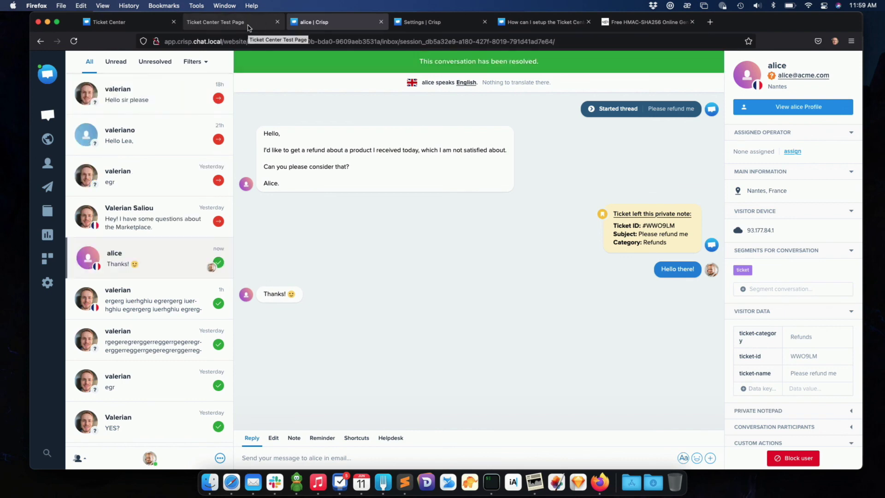
{"action": "left_click", "coordinate": [248, 28]}
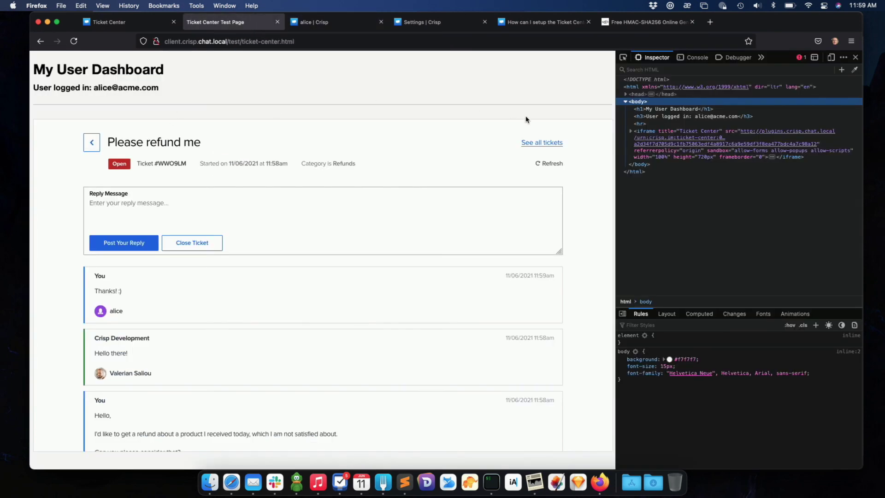
{"action": "left_click", "coordinate": [121, 169]}
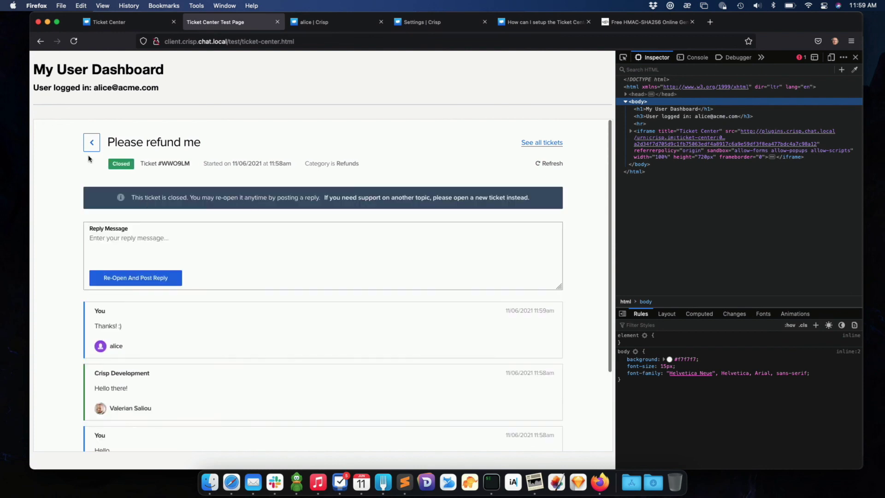